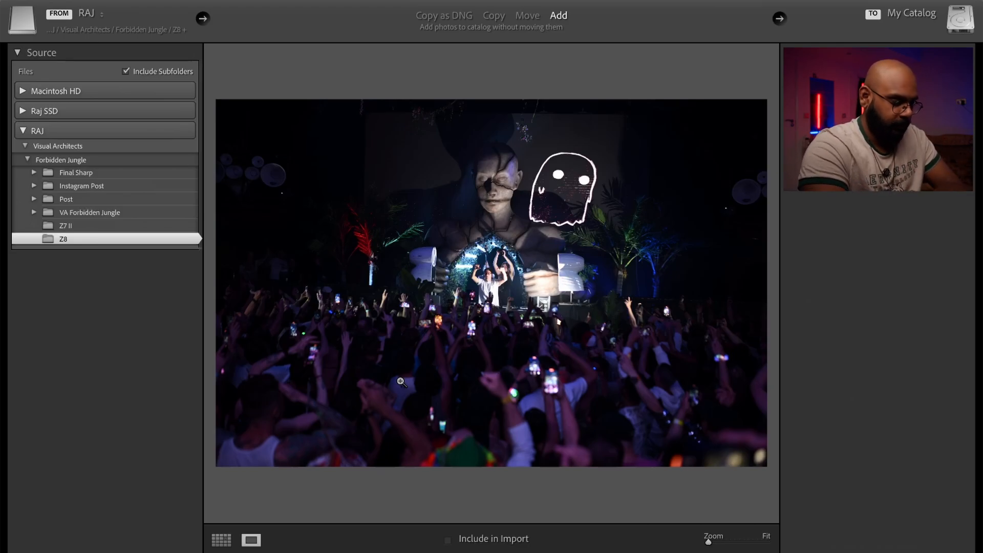
# - Browse the Z8 folder's burst of stage photos one by one, from the dark stage through the smoke jets to the dense confetti
pyautogui.press('Right')
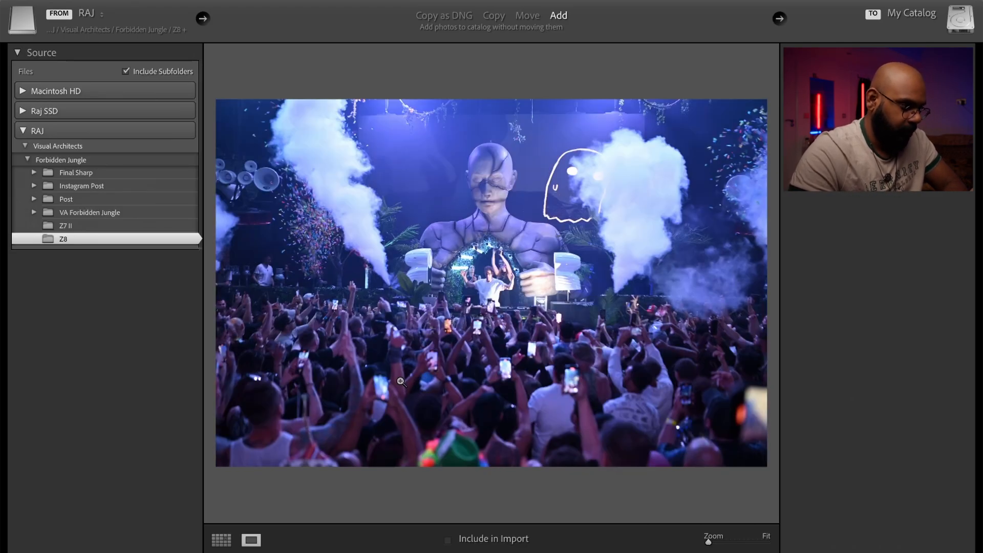
pyautogui.press('Right')
pyautogui.press('Right')
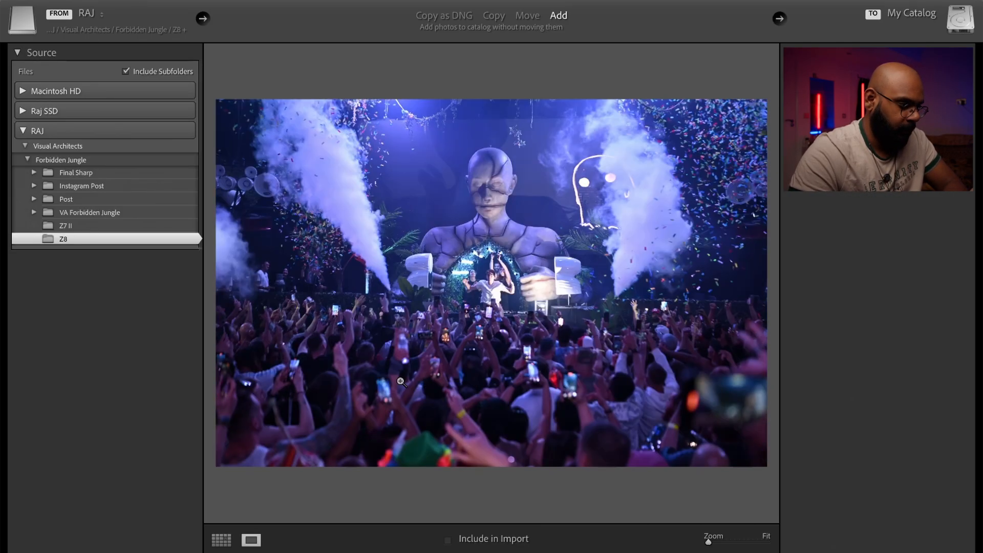
pyautogui.press('Right')
pyautogui.press('Right')
pyautogui.press('Right')
pyautogui.press('Right')
pyautogui.press('Right')
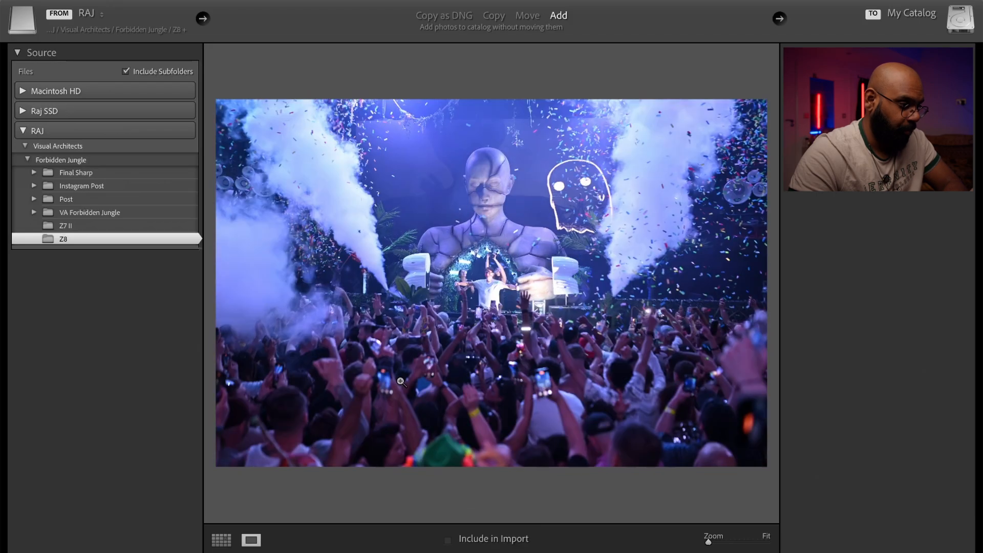
pyautogui.press('Right')
pyautogui.press('Right')
pyautogui.press('Right')
pyautogui.press('Right')
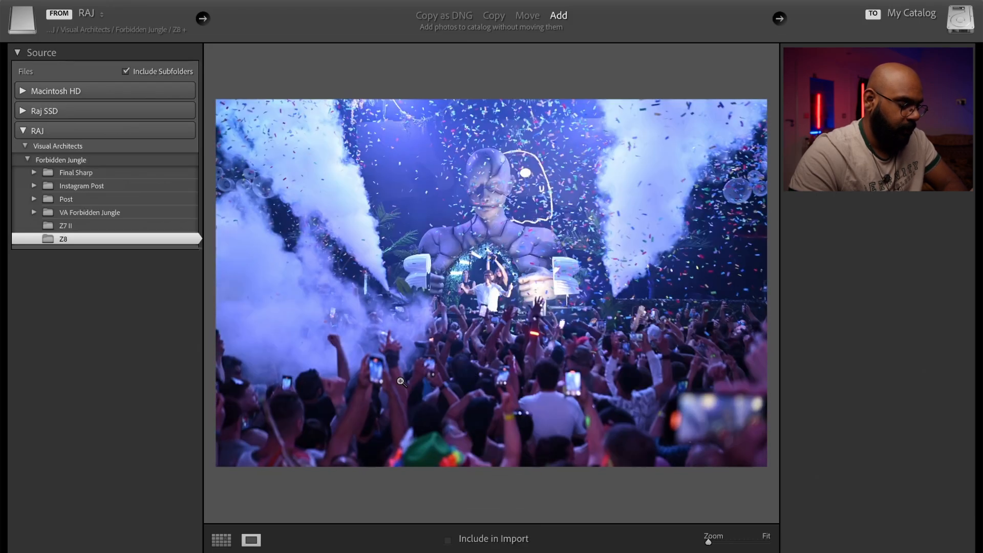
pyautogui.press('Right')
pyautogui.press('Right')
pyautogui.press('Right')
pyautogui.press('Right')
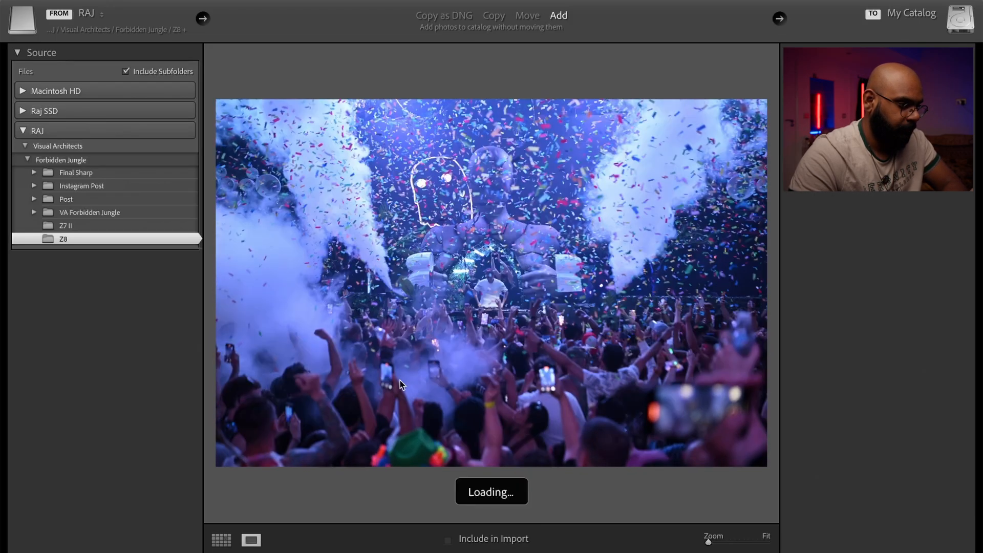
pyautogui.press('Right')
pyautogui.press('Right')
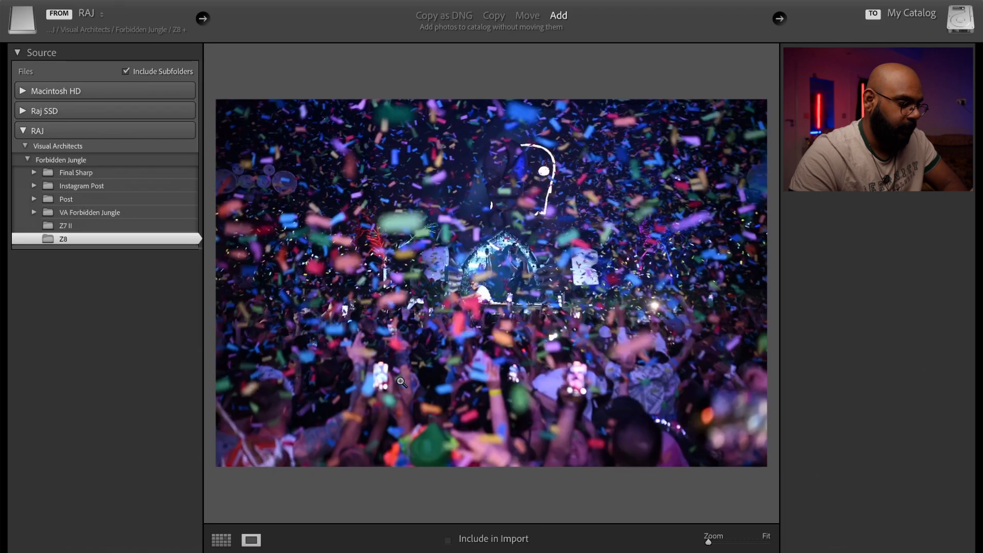
# - Examine the performers at 100% zoom in a smoke-and-confetti photo from the burst and return to the fitted view
pyautogui.press('Right')
pyautogui.press('Right')
pyautogui.press('Right')
pyautogui.press('Right')
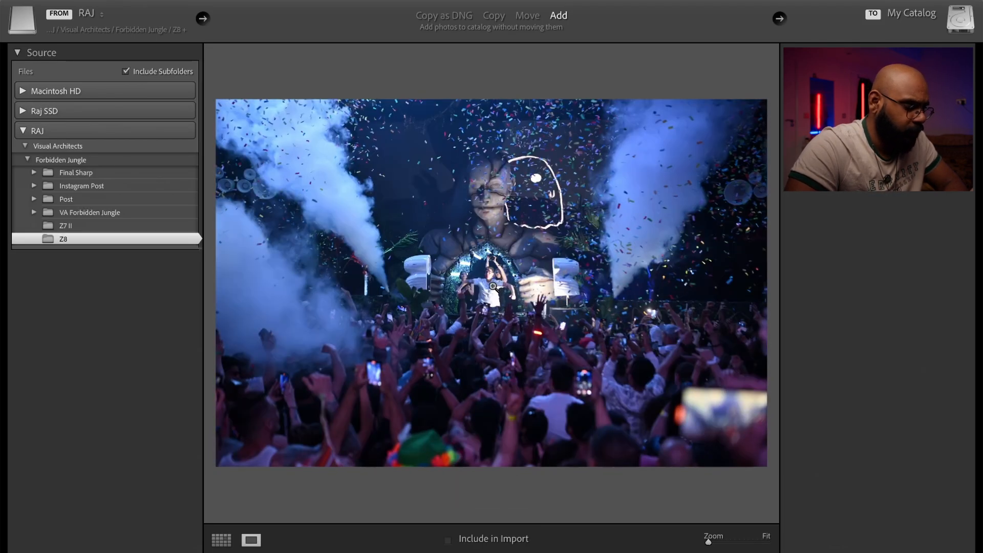
pyautogui.click(492, 285)
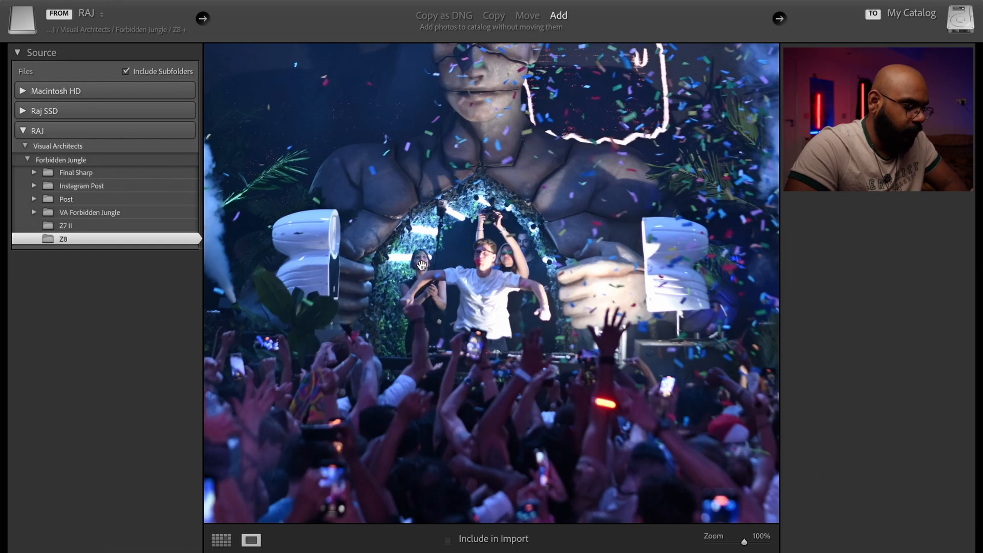
pyautogui.click(528, 347)
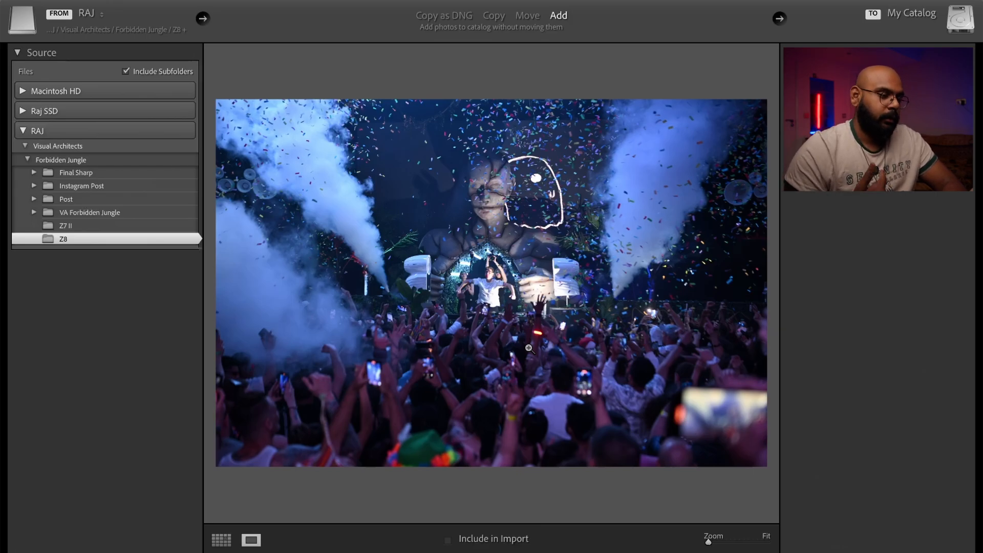
# - Compare the neighbouring smoke-jet frames for smoke, confetti and crowd reaction, up to the confetti shot with red and purple beams
pyautogui.press('Right')
pyautogui.press('Right')
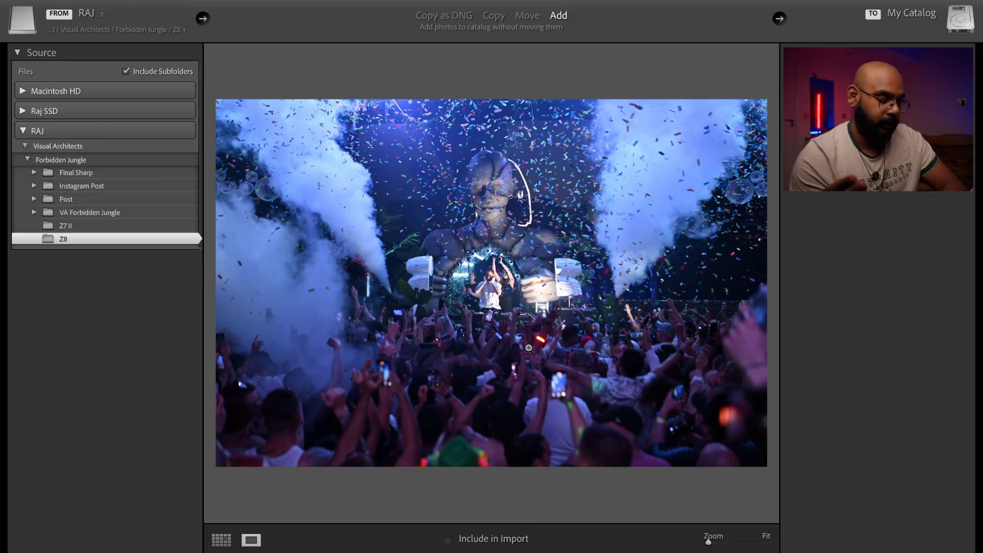
pyautogui.press('Right')
pyautogui.press('Right')
pyautogui.press('Right')
pyautogui.press('Right')
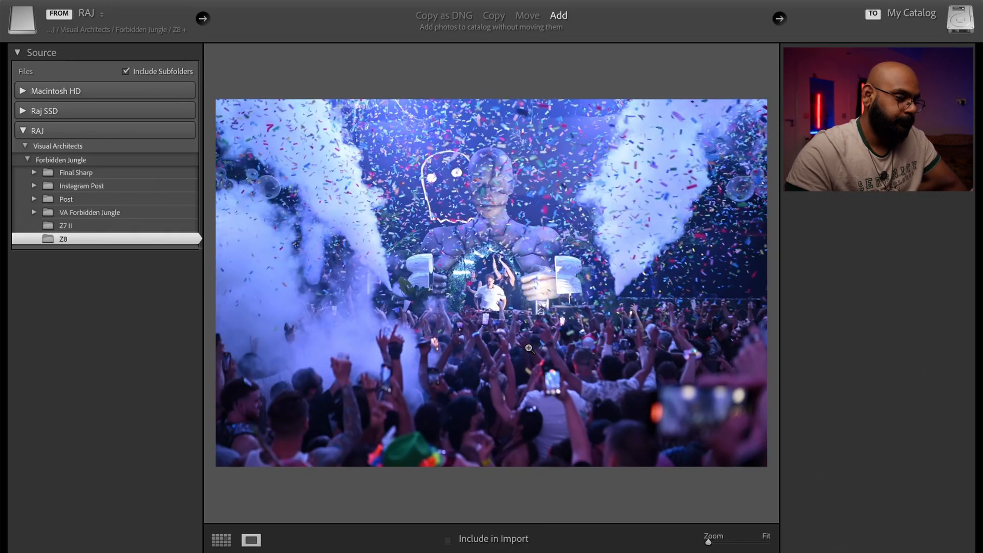
pyautogui.press('Right')
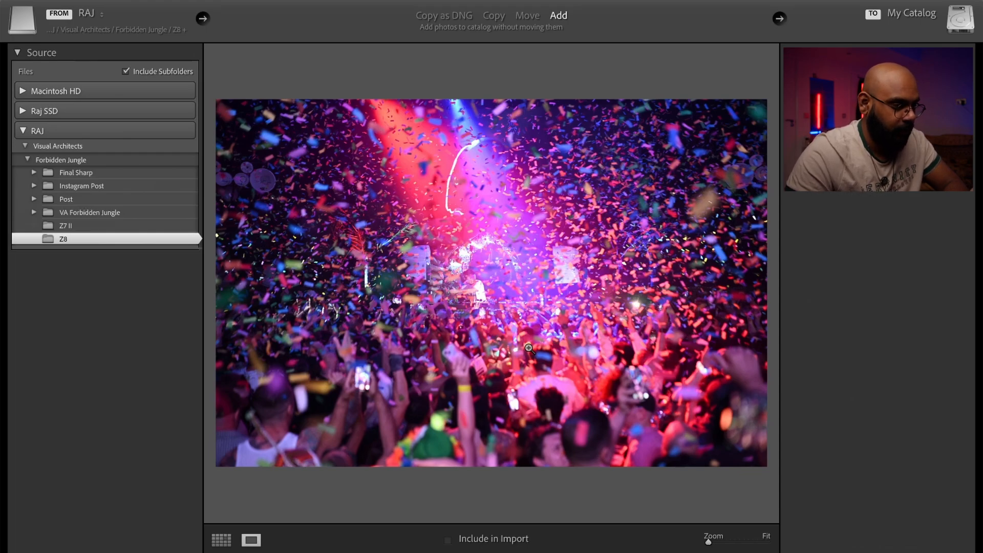
# - Compare the dense-confetti frames for how clearly the DJ, stage and ghost outline show through
pyautogui.press('Right')
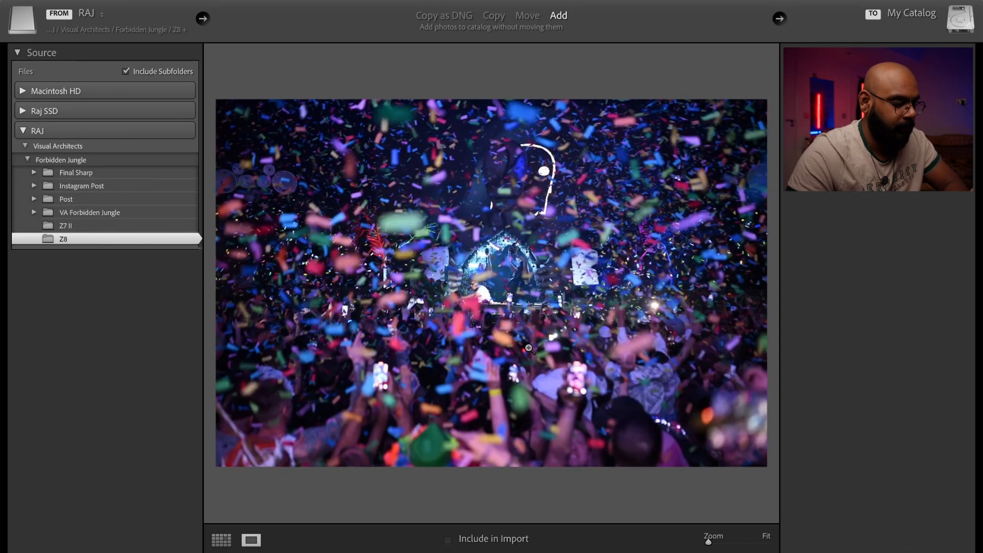
pyautogui.press('Right')
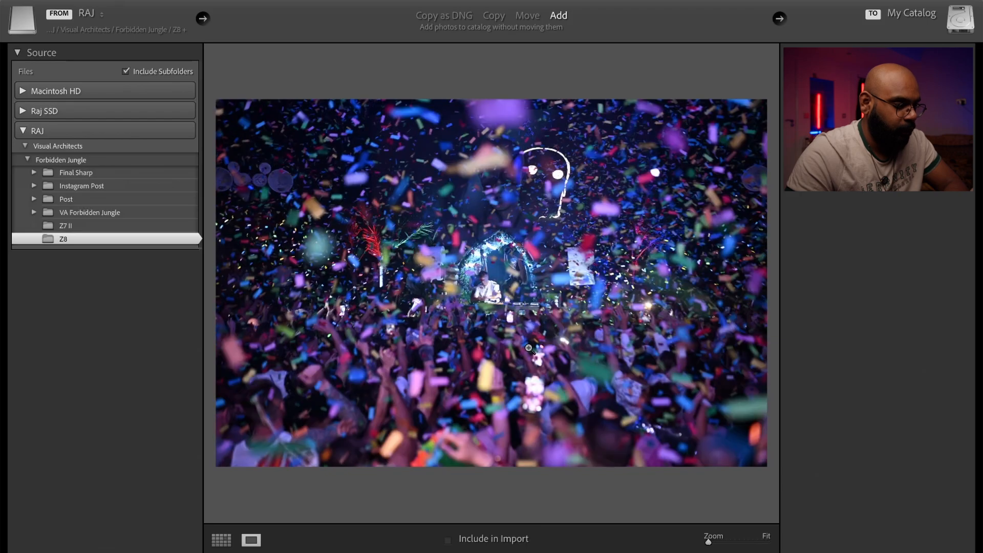
pyautogui.press('Right')
pyautogui.press('Right')
pyautogui.press('Right')
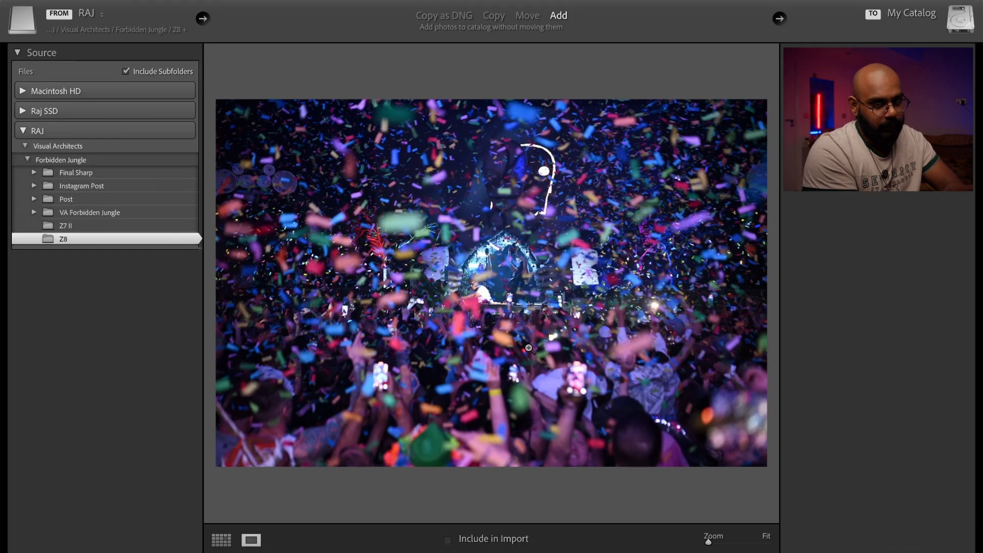
pyautogui.press('Right')
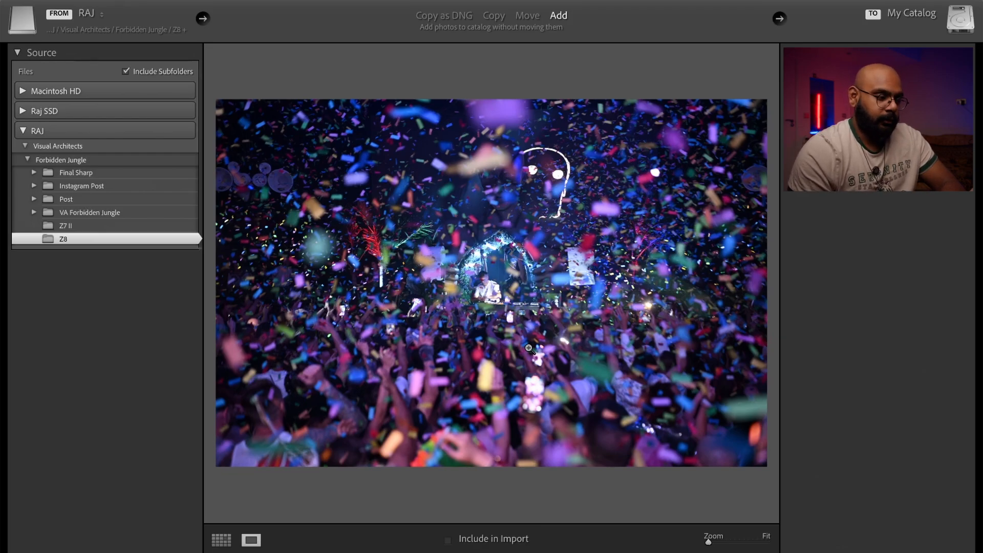
pyautogui.press('Right')
pyautogui.press('Right')
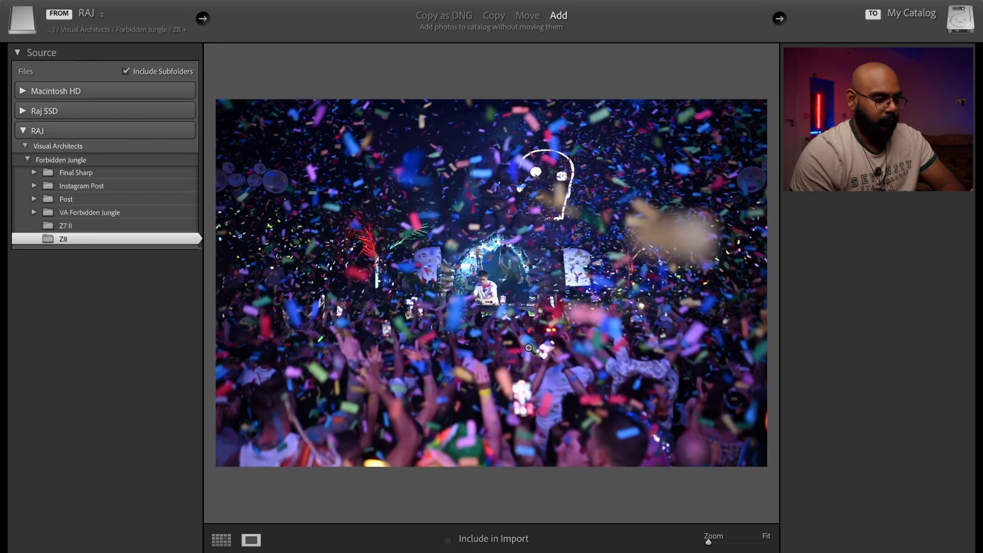
pyautogui.press('Right')
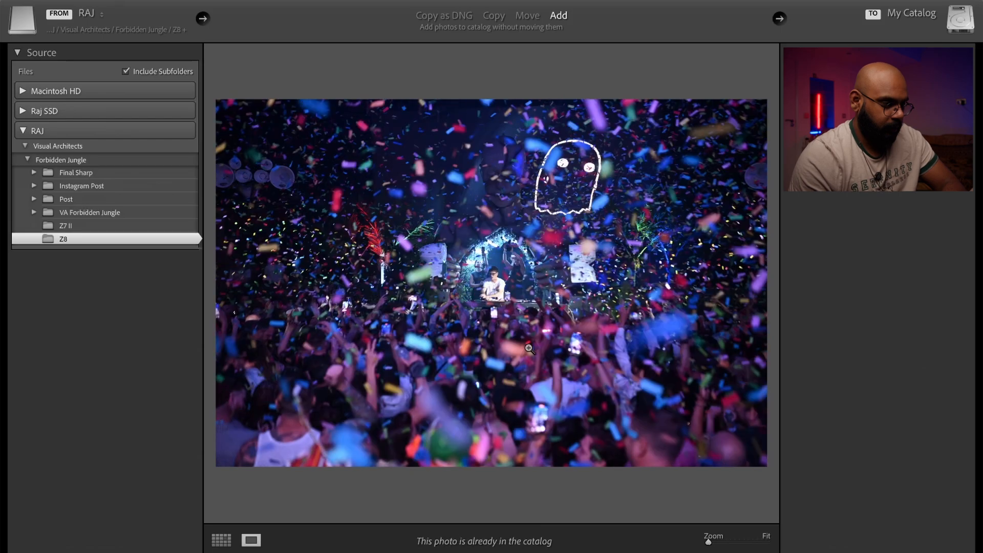
pyautogui.press('Right')
pyautogui.press('Right')
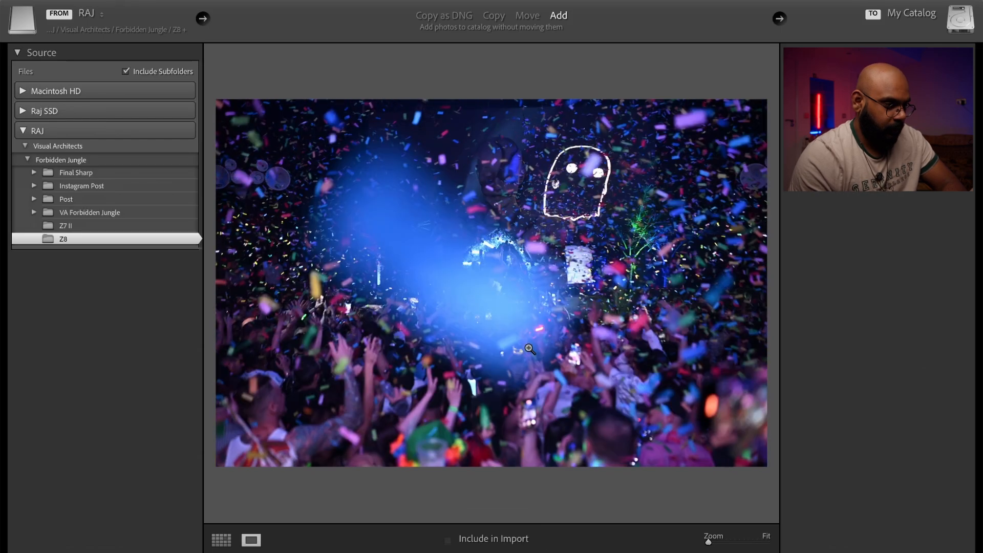
# - Examine the DJ at 100% zoom in the confetti photo with the full ghost outline and return to the fitted view
pyautogui.press('Right')
pyautogui.press('Right')
pyautogui.press('Right')
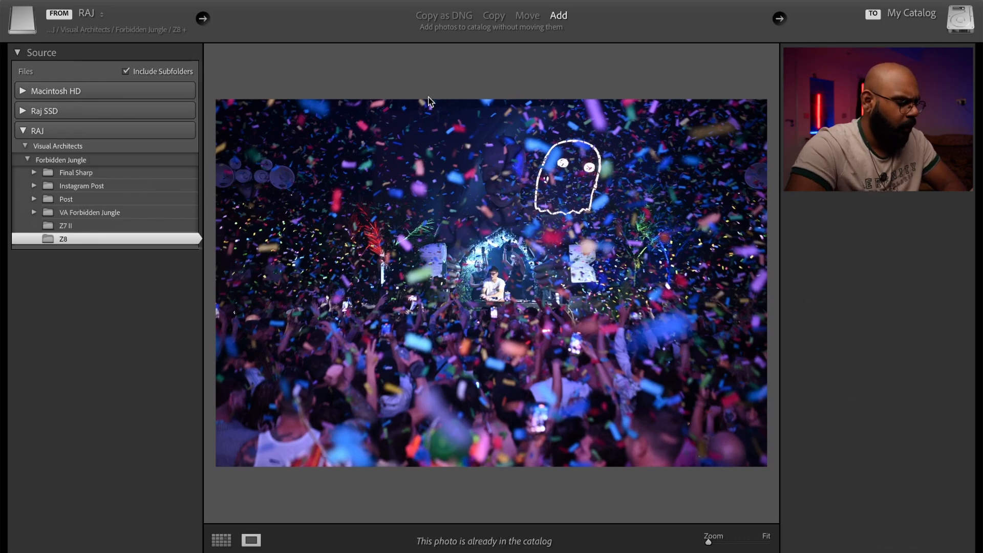
pyautogui.click(493, 280)
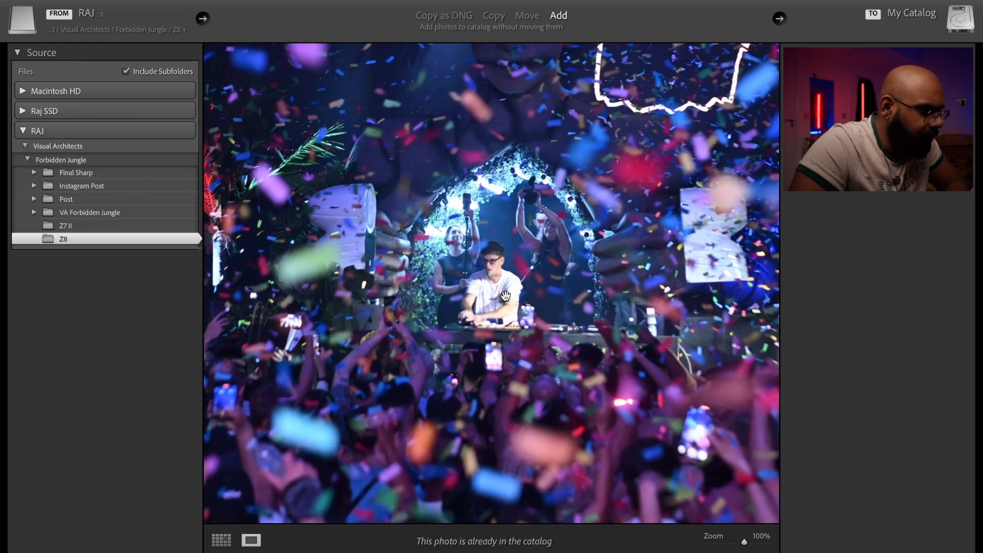
pyautogui.click(505, 296)
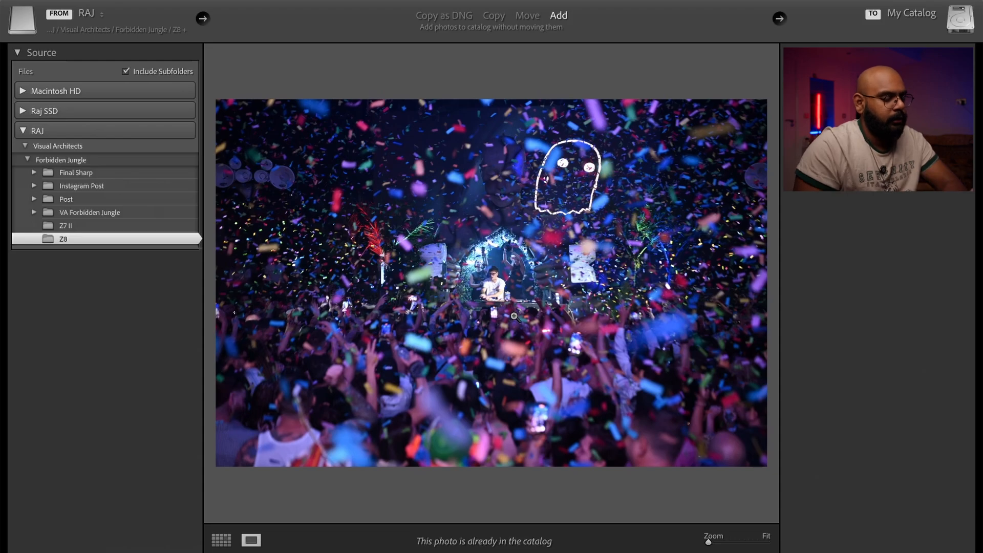
# - Review the following confetti frames for obstructions and lighting, through to the shots with red and green screen visuals
pyautogui.press('Right')
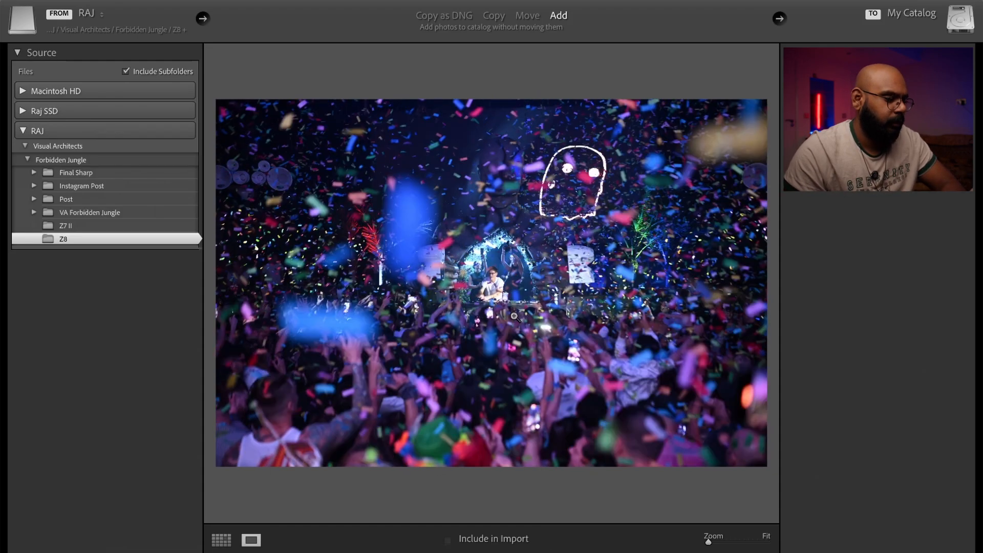
pyautogui.press('Right')
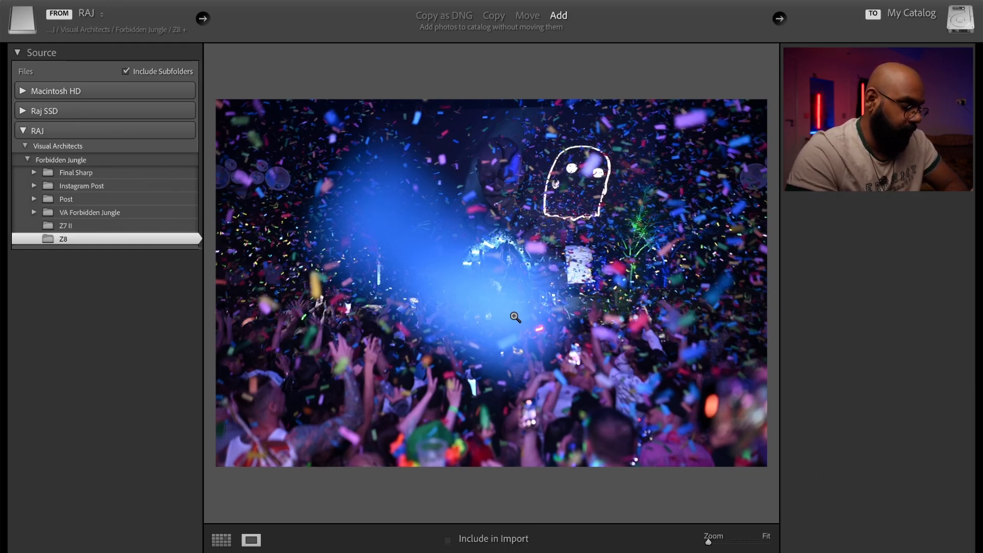
pyautogui.press('Right')
pyautogui.press('Right')
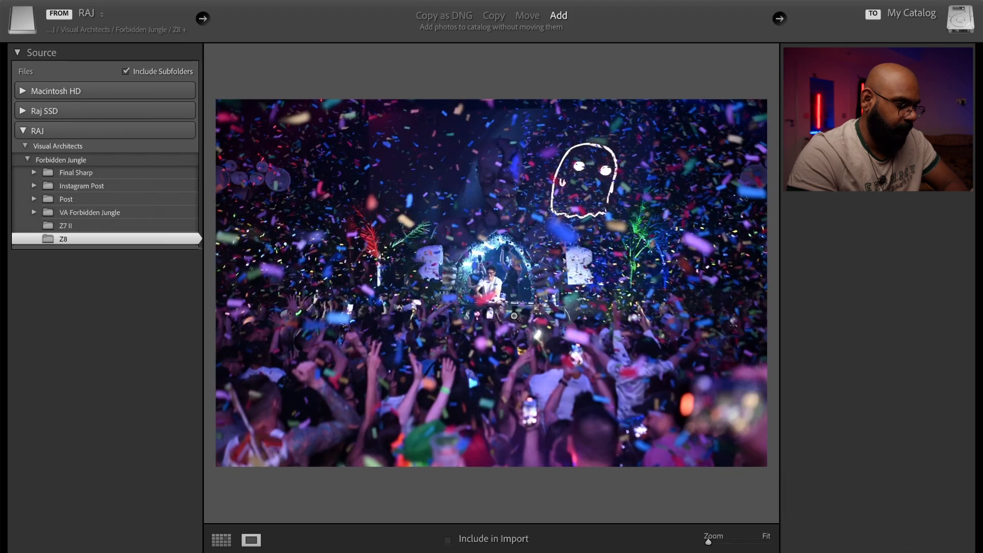
pyautogui.press('Right')
pyautogui.press('Right')
pyautogui.press('Right')
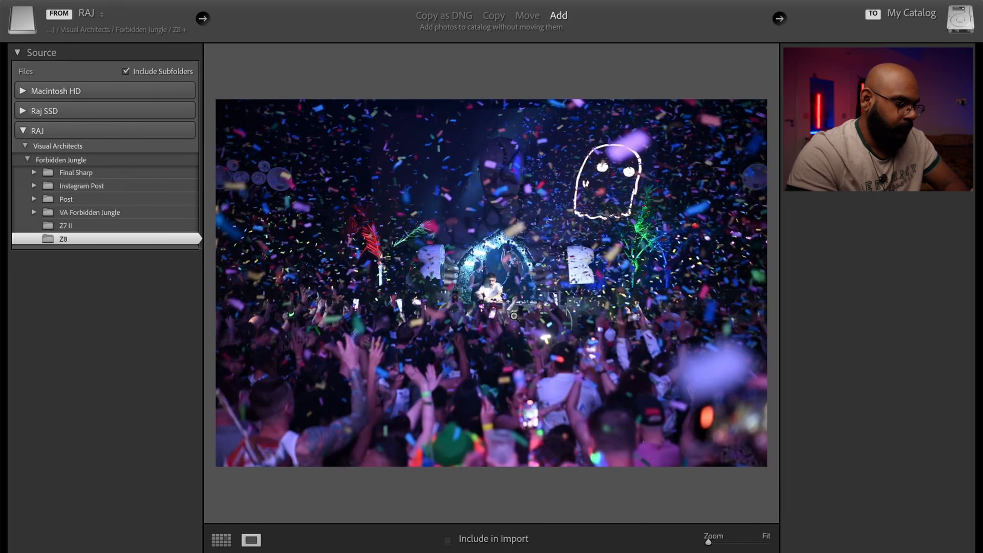
pyautogui.press('Right')
pyautogui.press('Right')
pyautogui.press('Right')
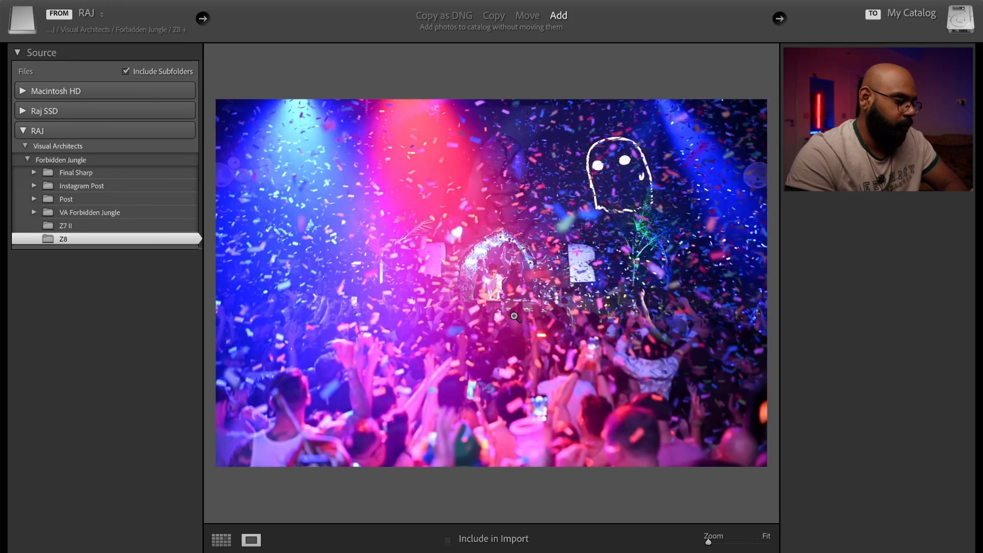
pyautogui.press('Right')
pyautogui.press('Right')
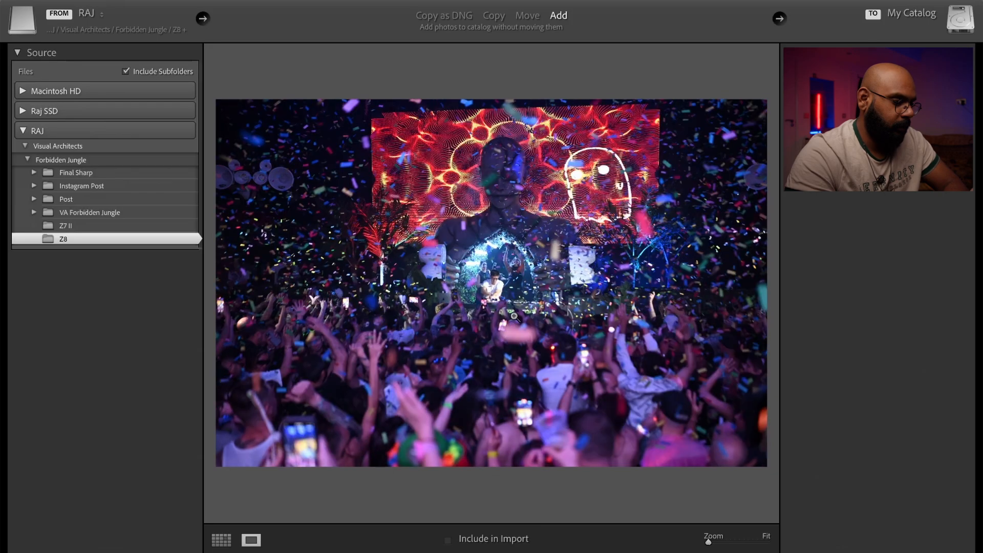
pyautogui.press('Right')
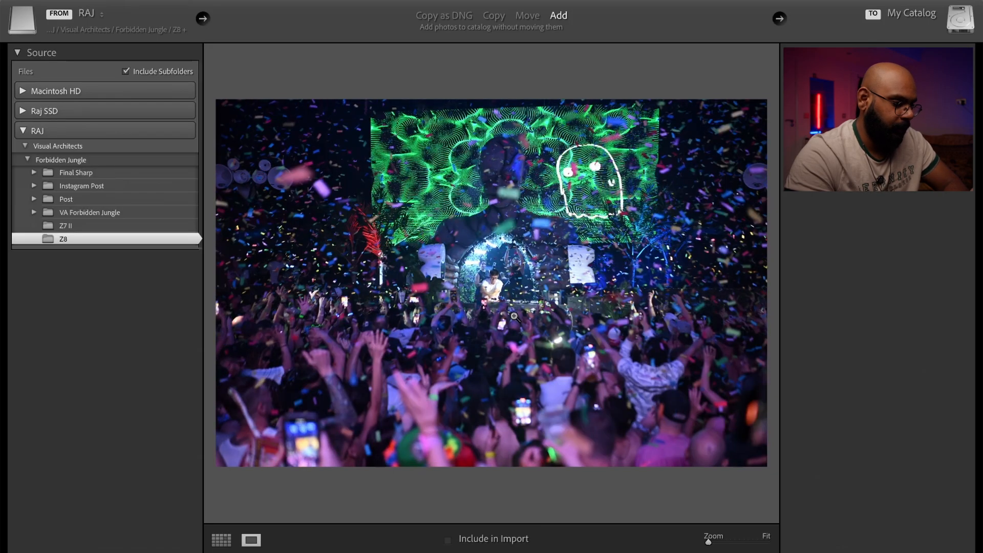
pyautogui.press('Right')
pyautogui.press('Right')
pyautogui.press('Right')
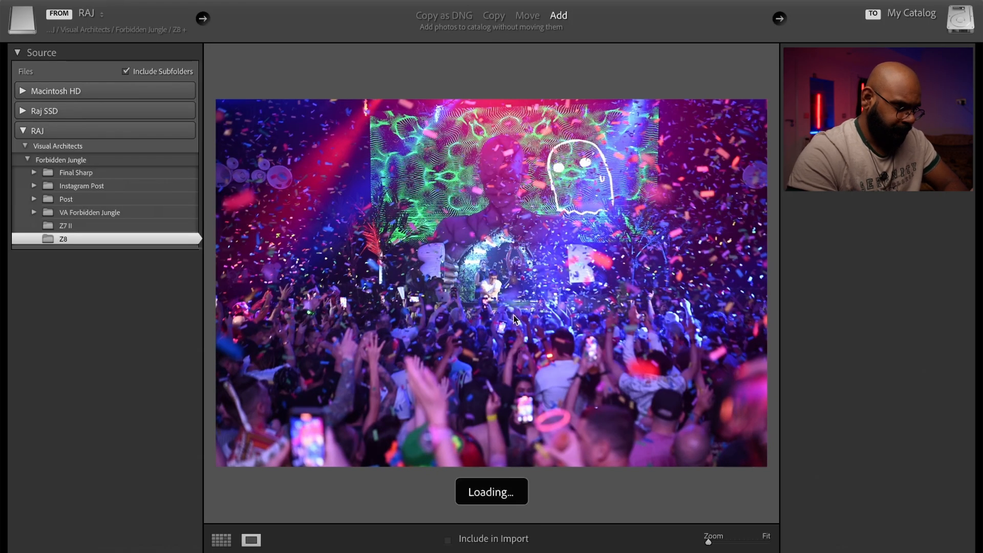
pyautogui.press('Right')
pyautogui.press('Right')
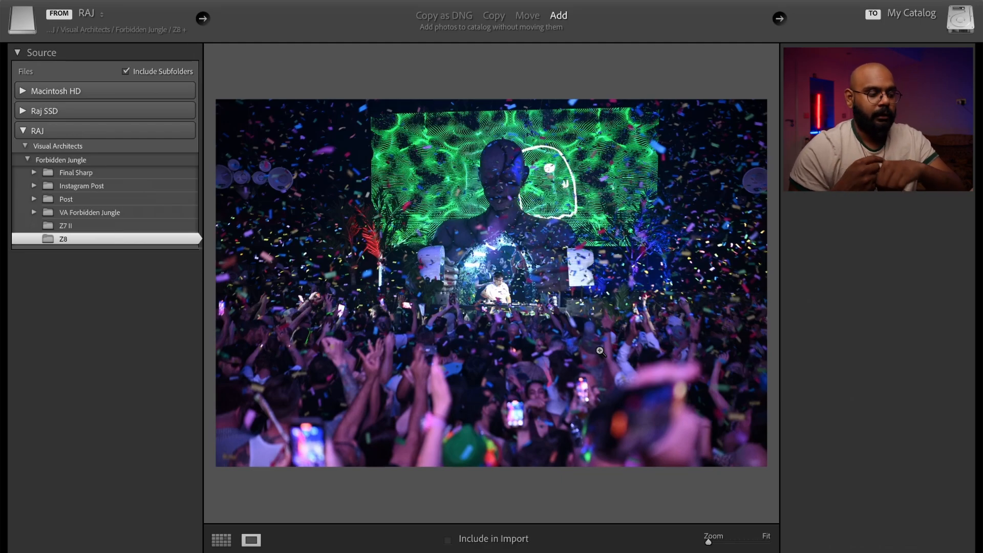
# - Review the thinner-confetti frames for composition and lighting, from the green and red visuals to the blue-beam shots
pyautogui.press('Right')
pyautogui.press('Right')
pyautogui.press('Right')
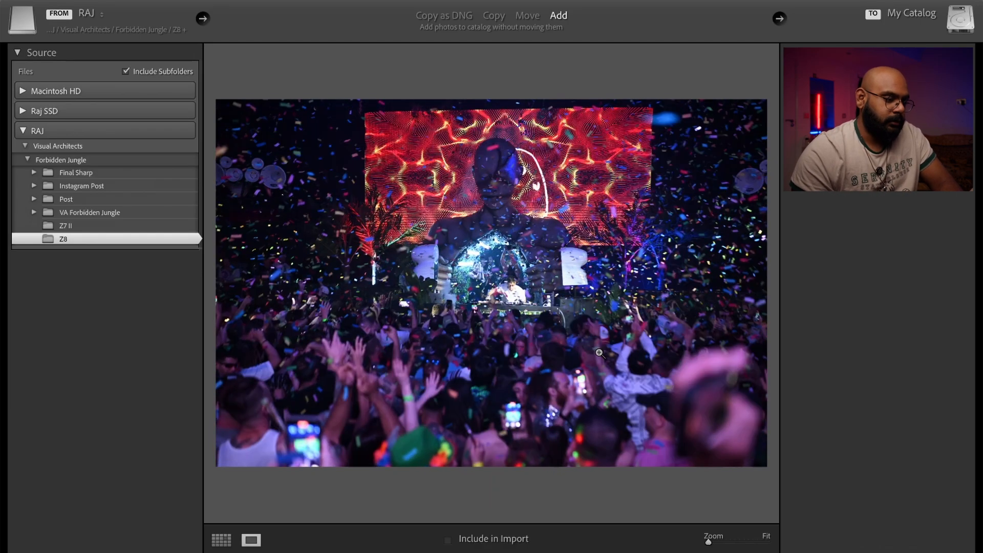
pyautogui.press('Right')
pyautogui.press('Right')
pyautogui.press('Right')
pyautogui.press('Right')
pyautogui.press('Right')
pyautogui.press('Right')
pyautogui.press('Right')
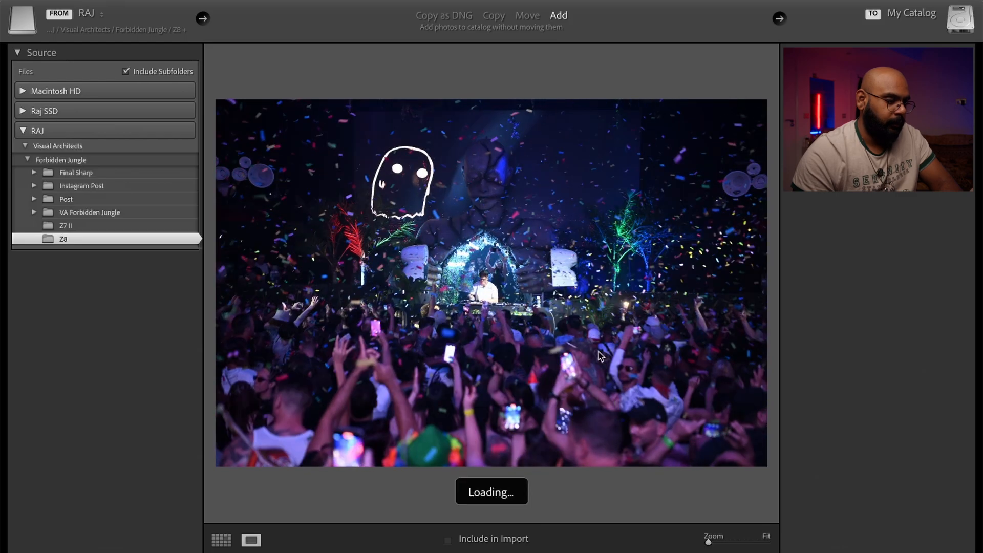
pyautogui.press('Right')
pyautogui.press('Right')
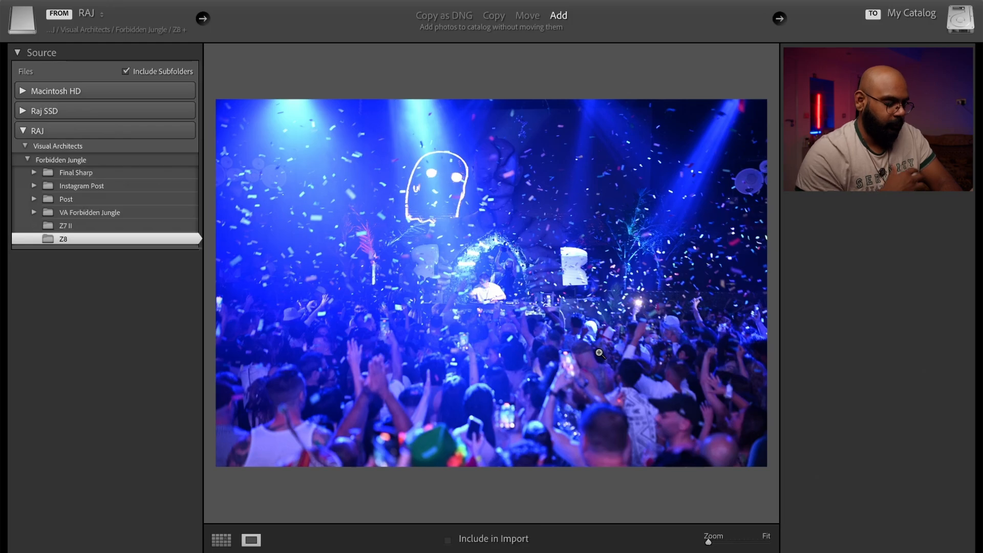
pyautogui.press('Right')
pyautogui.press('Right')
pyautogui.press('Right')
pyautogui.press('Right')
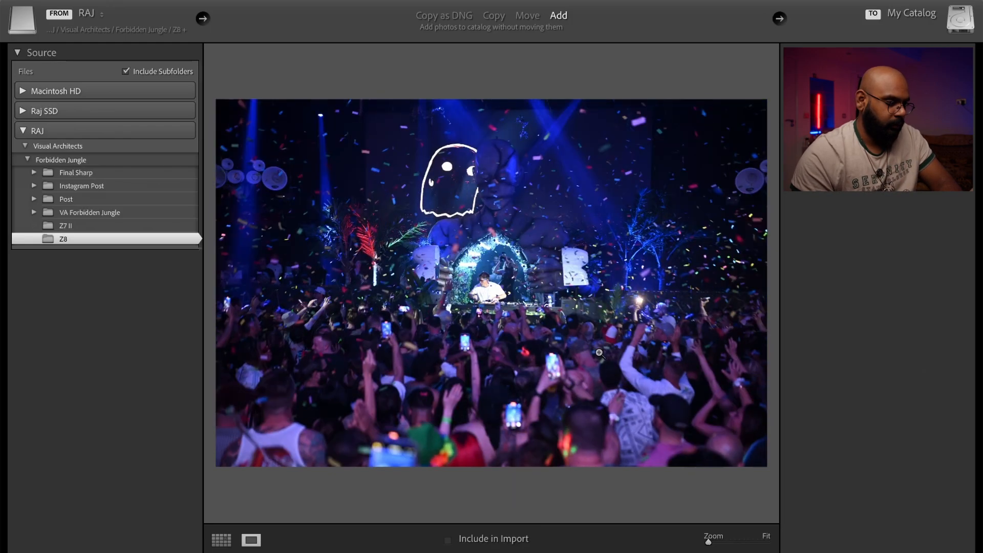
# - Review the remaining stage frames for composition, lighting and foreground obstructions, from the thinner confetti to the raised hands under blue beams
pyautogui.press('Right')
pyautogui.press('Right')
pyautogui.press('Right')
pyautogui.press('Right')
pyautogui.press('Right')
pyautogui.press('Right')
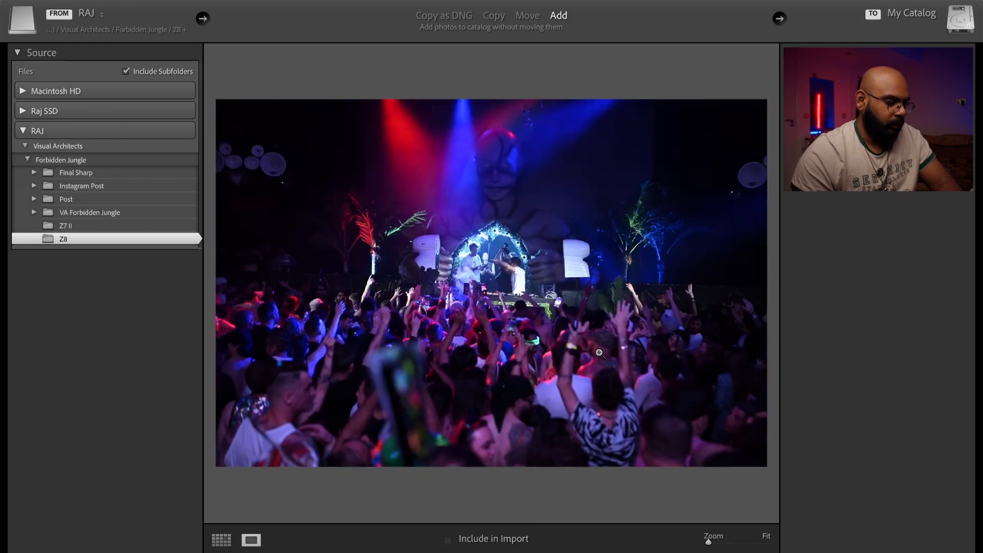
pyautogui.press('Right')
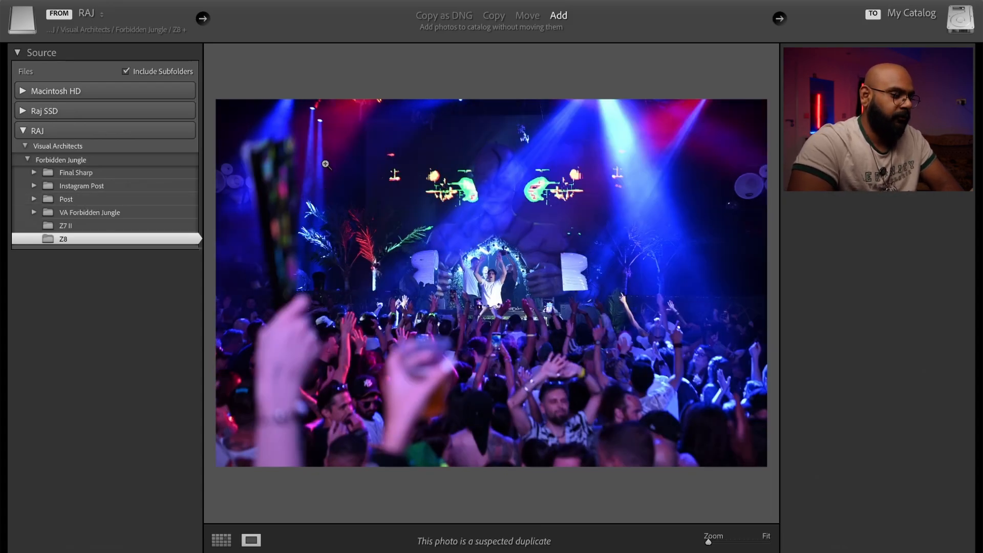
pyautogui.click(437, 381)
pyautogui.click(483, 364)
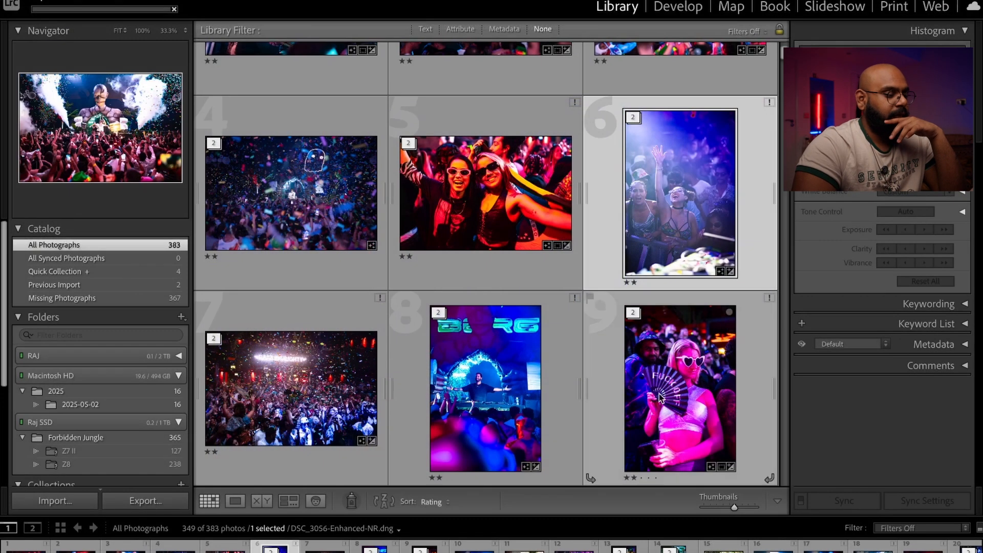
# - Open the dense-confetti photo with the full ghost outline from the library grid in the Develop module
pyautogui.scroll(-2, 482, 397)
pyautogui.scroll(4, 482, 396)
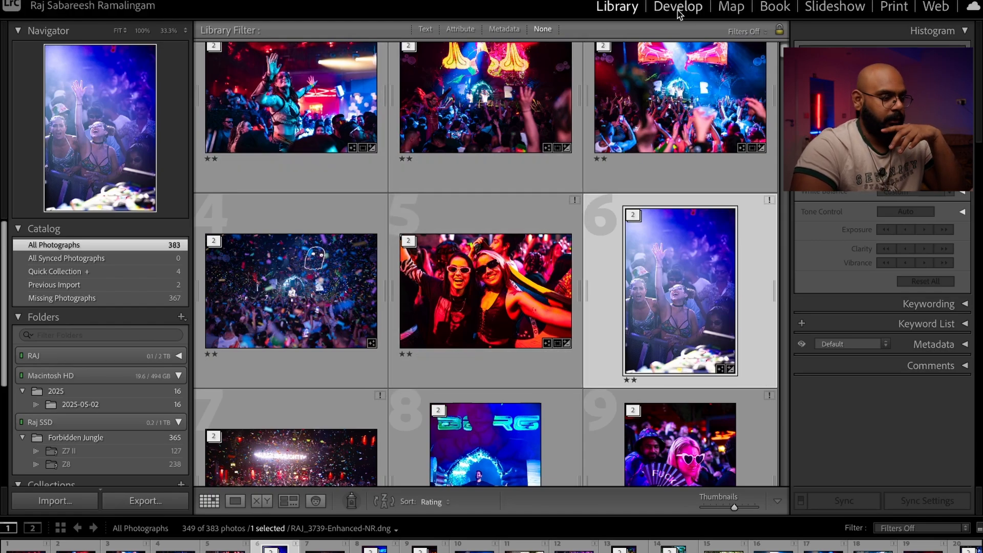
pyautogui.click(351, 210)
pyautogui.click(678, 7)
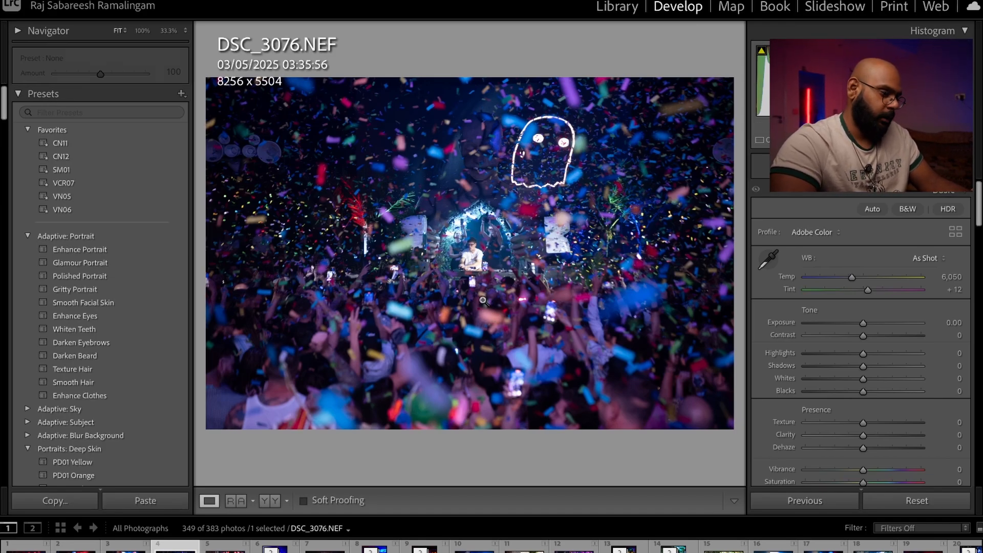
# - Examine the DJ and the ghost outline at 100% zoom for focus and confetti coverage, returning to the fitted view
pyautogui.click(472, 258)
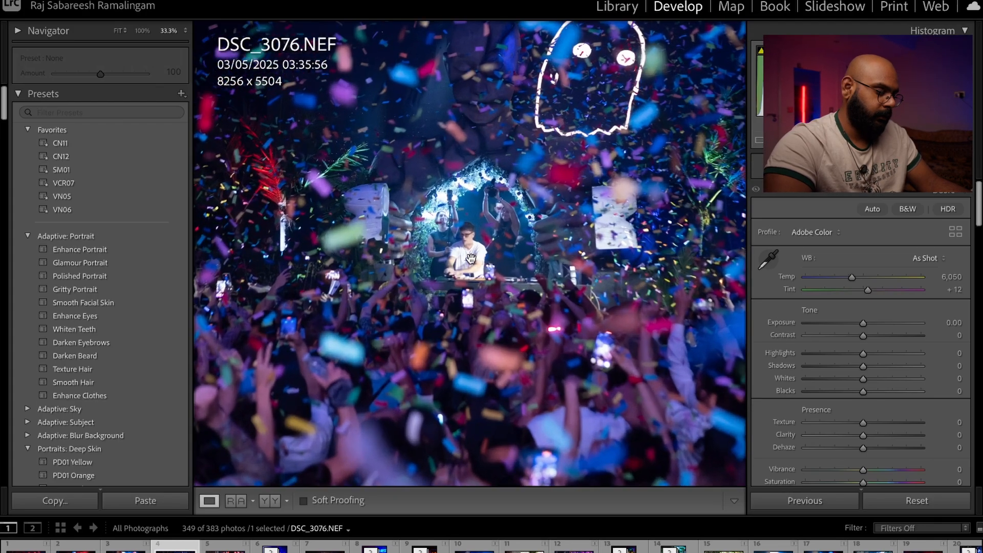
pyautogui.click(143, 30)
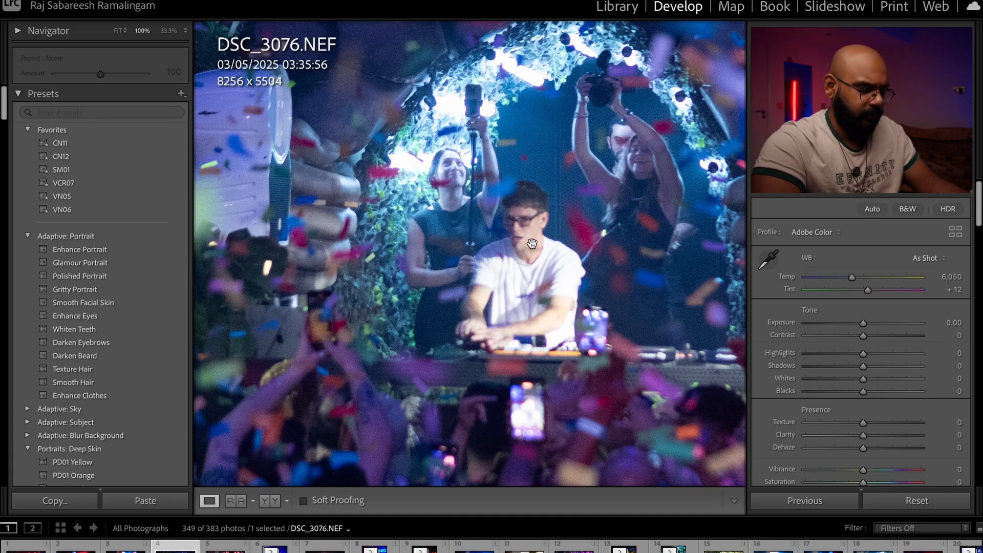
pyautogui.moveTo(553, 290); pyautogui.dragTo(524, 289)
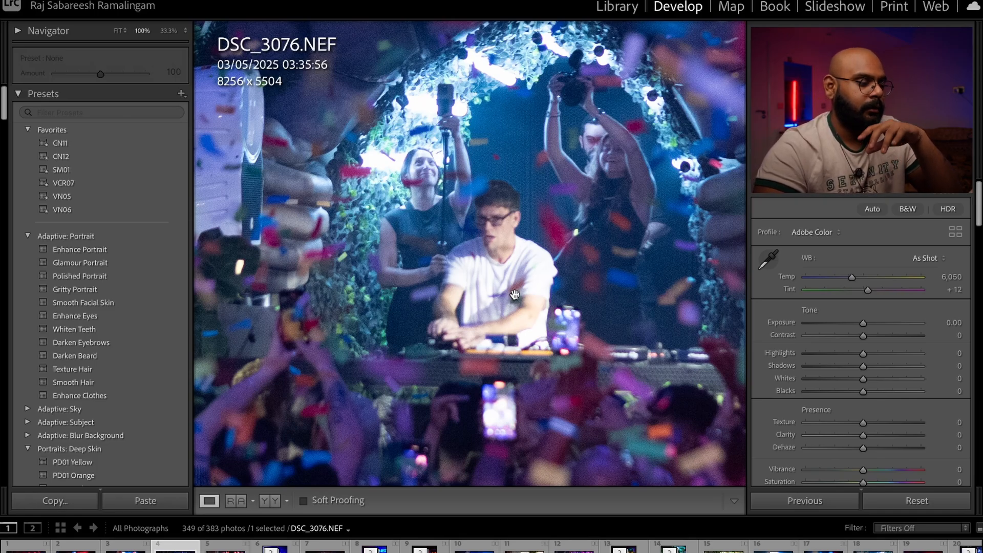
pyautogui.click(491, 294)
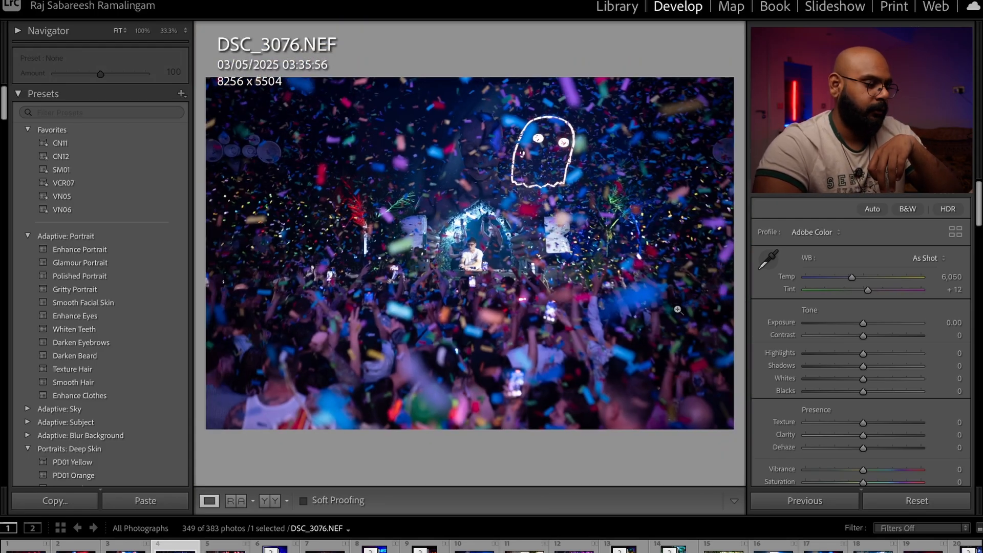
pyautogui.click(578, 174)
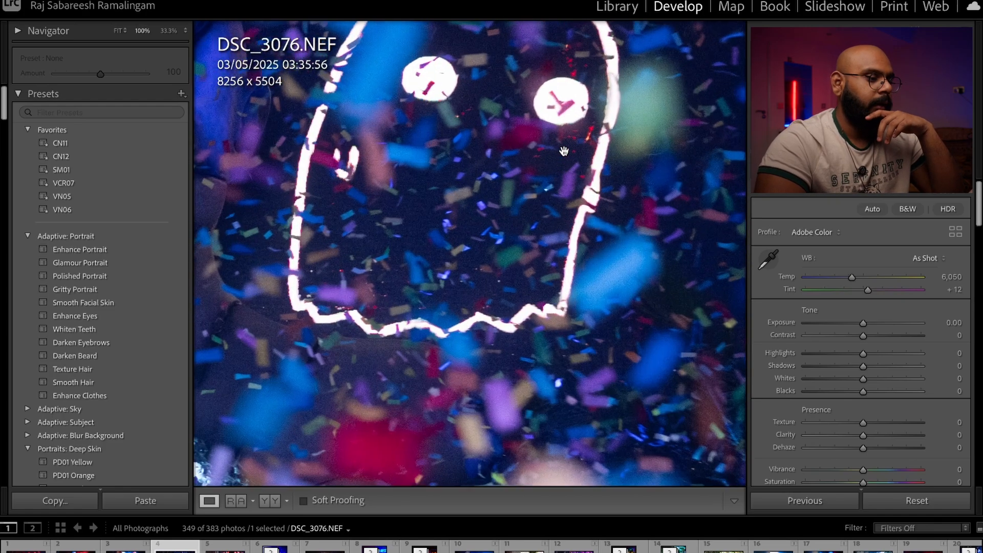
pyautogui.moveTo(562, 149); pyautogui.dragTo(586, 231)
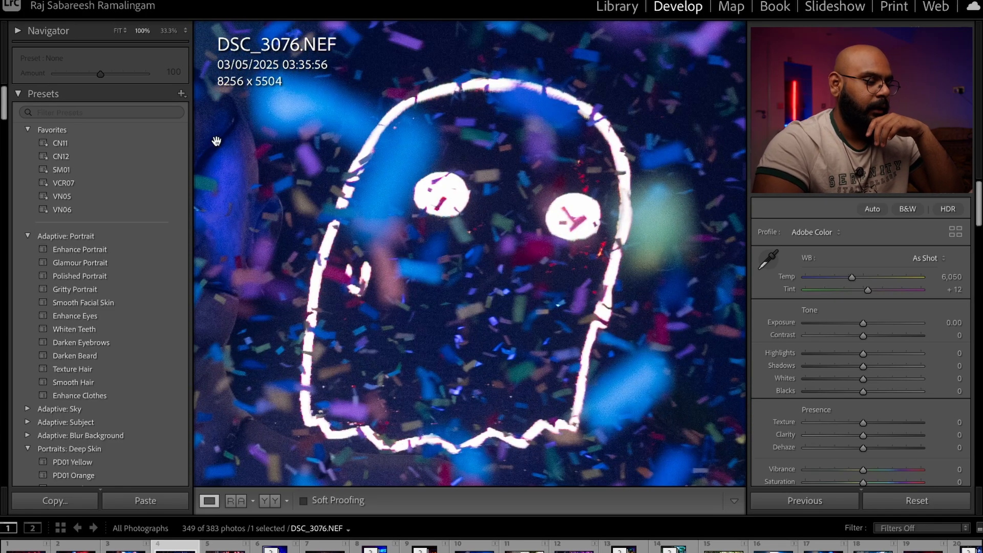
pyautogui.click(465, 328)
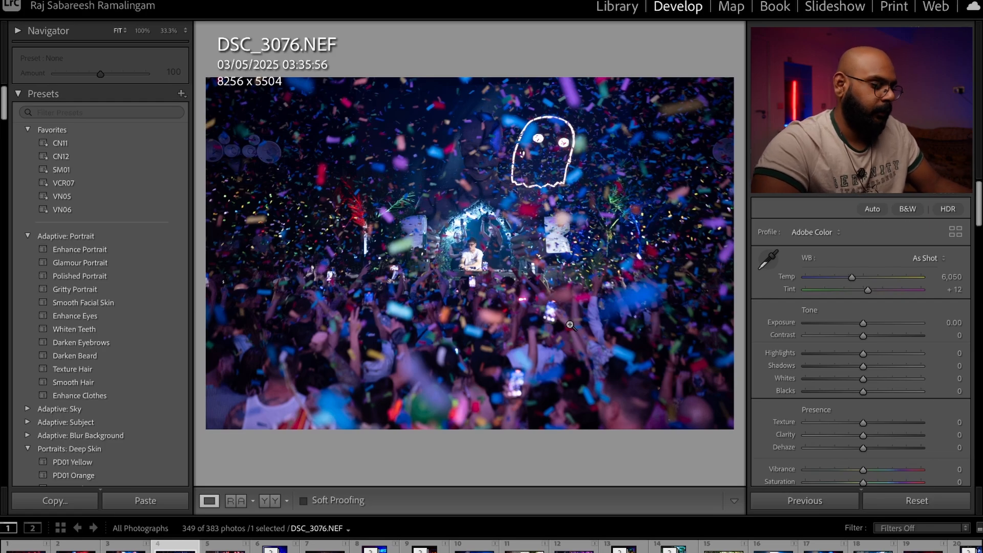
# - Crop the confetti photo slightly tighter to 7622 x 5081, keeping the original aspect ratio and discarding the tighter trial crop
pyautogui.press('r')
pyautogui.moveTo(465, 429); pyautogui.dragTo(467, 414)
pyautogui.moveTo(508, 91); pyautogui.dragTo(500, 114)
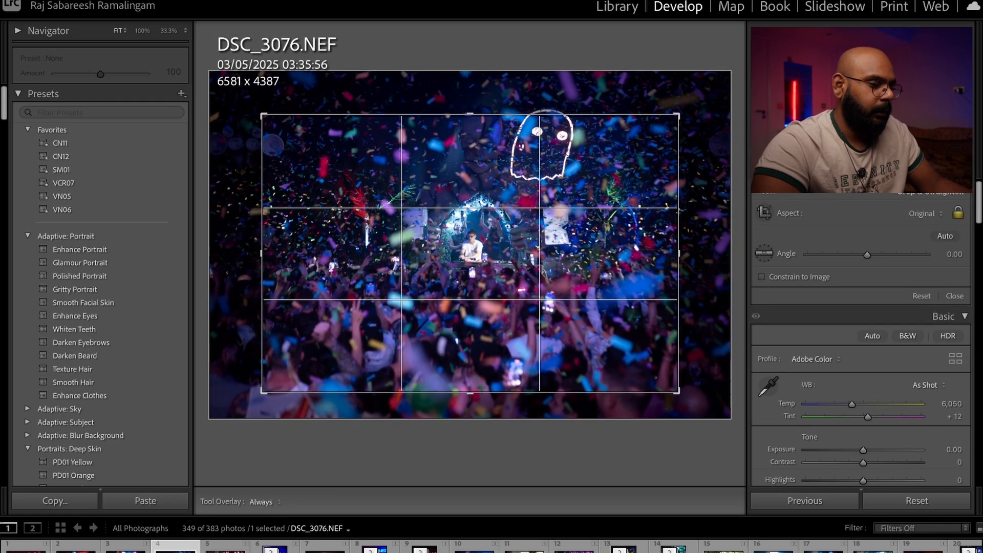
pyautogui.press('Return')
pyautogui.hotkey('ctrl', 'z')
pyautogui.hotkey('ctrl', 'z')
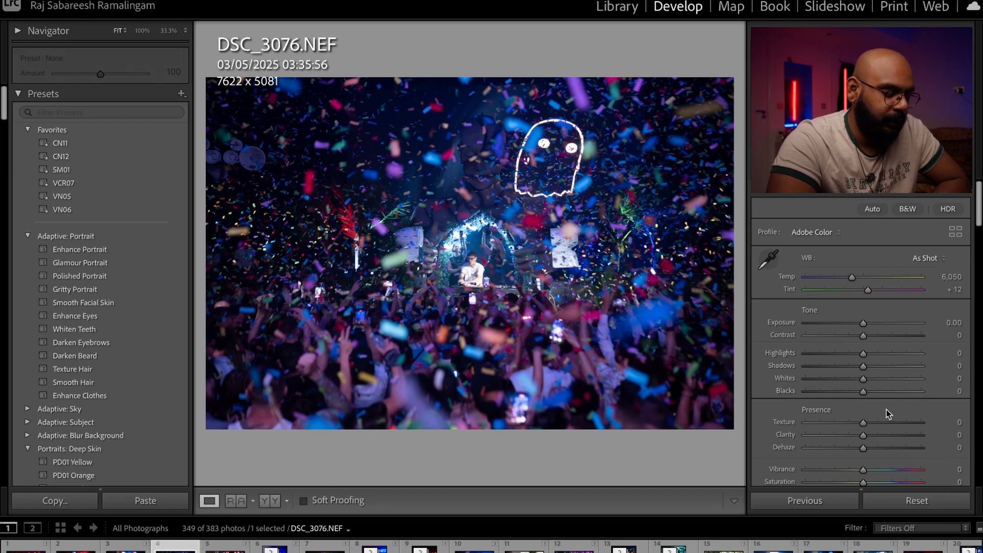
# - Inspect the area beside the DJ booth at 100% zoom in the cropped photo and return to the fitted view
pyautogui.click(487, 285)
pyautogui.click(487, 285)
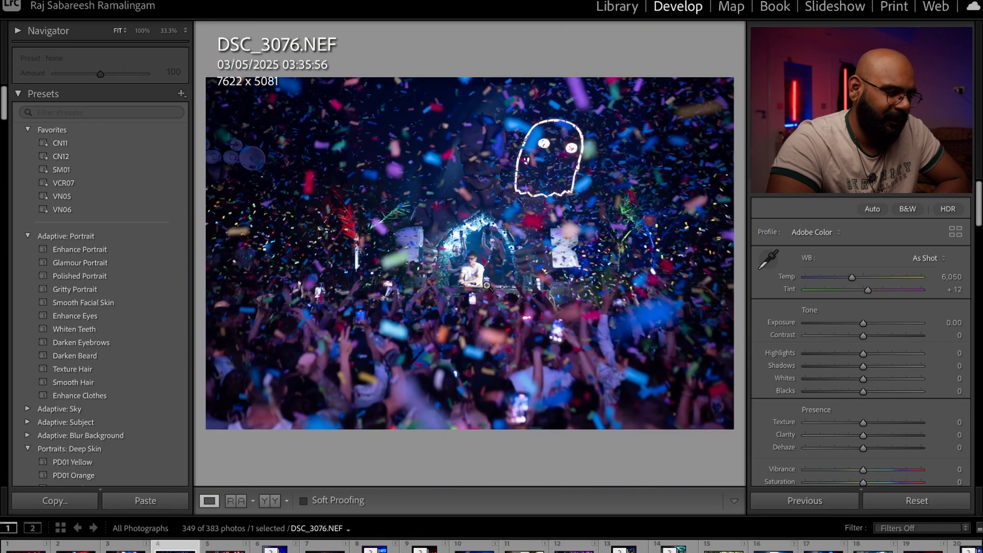
pyautogui.click(513, 306)
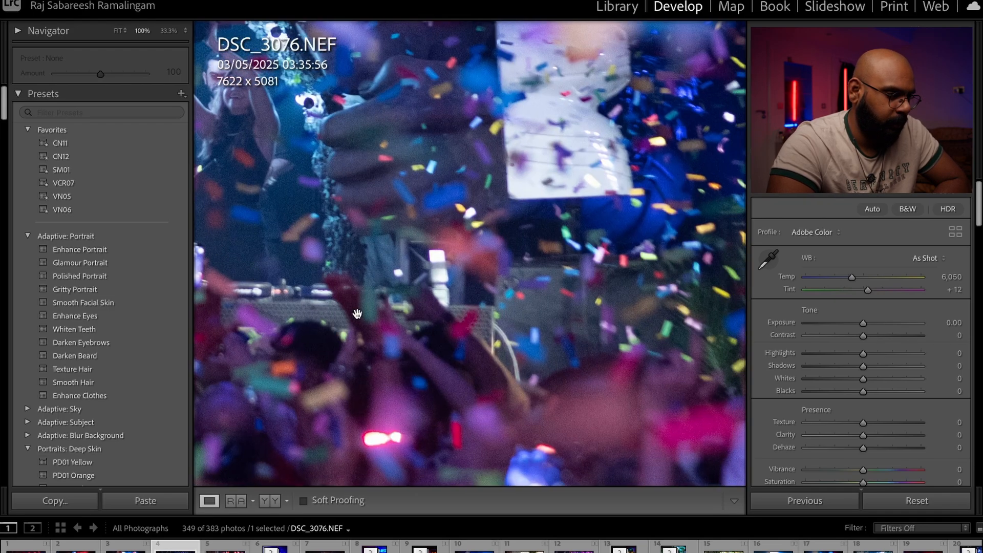
pyautogui.click(354, 313)
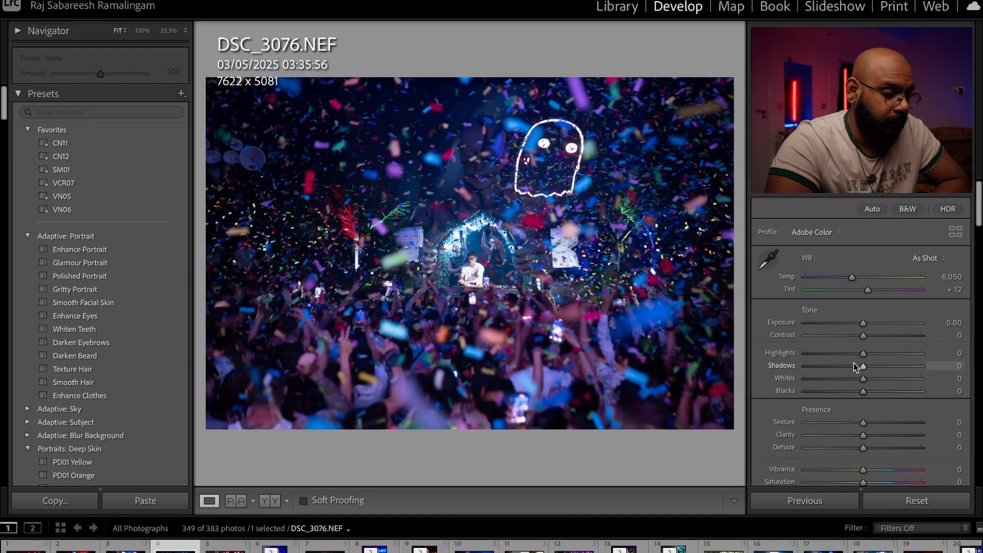
# - Set the photo's Contrast to +20 and check its effect on the DJ at 100% zoom
pyautogui.moveTo(865, 336); pyautogui.dragTo(874, 335)
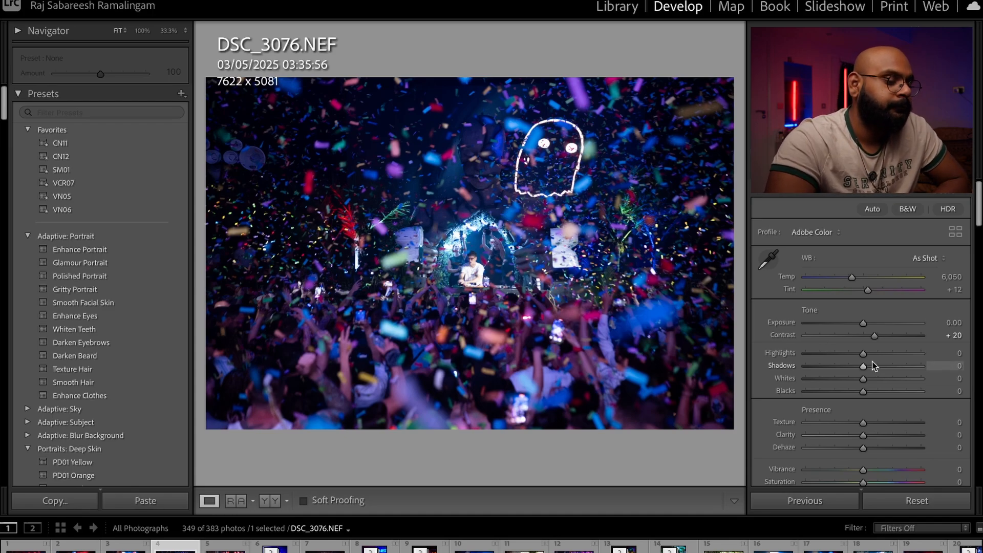
pyautogui.doubleClick(875, 336)
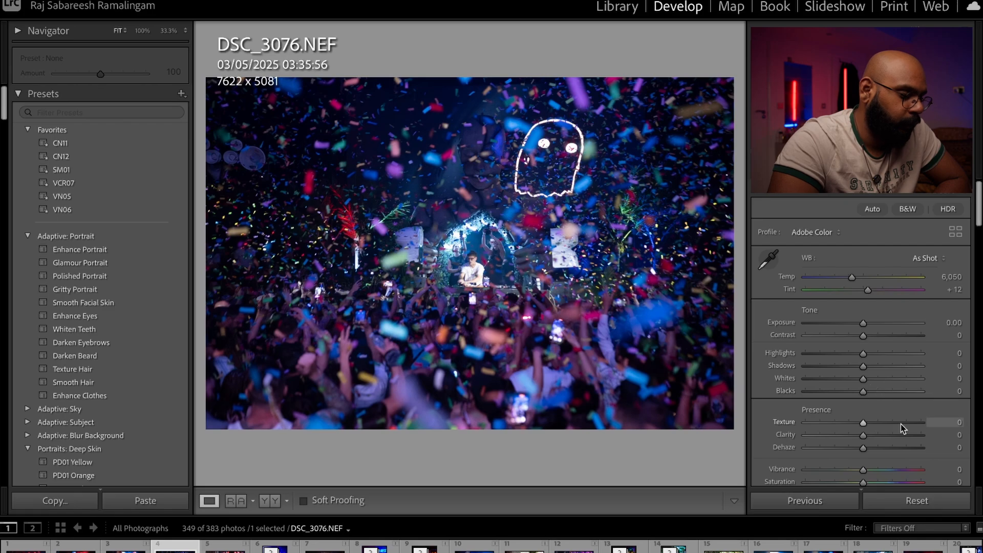
pyautogui.moveTo(864, 338); pyautogui.dragTo(875, 338)
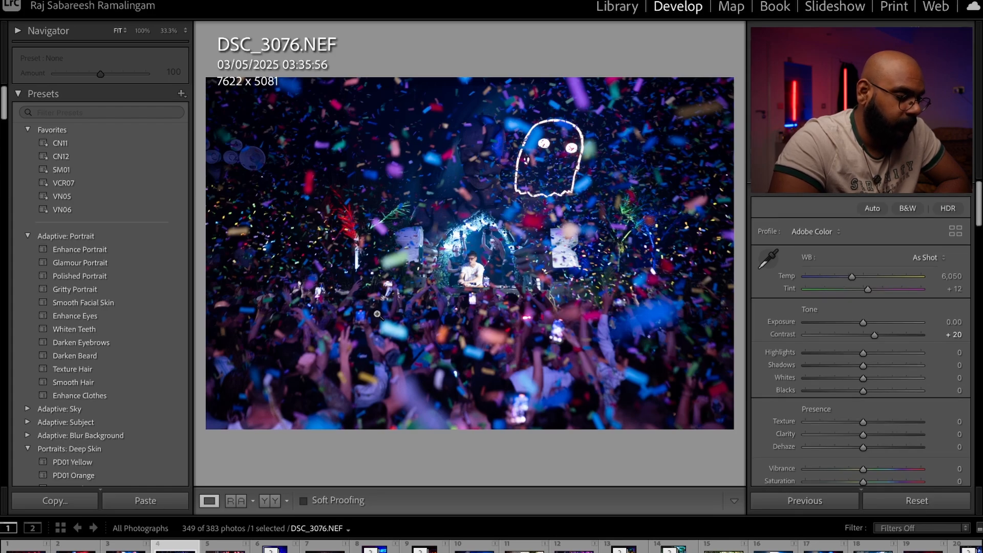
pyautogui.click(471, 275)
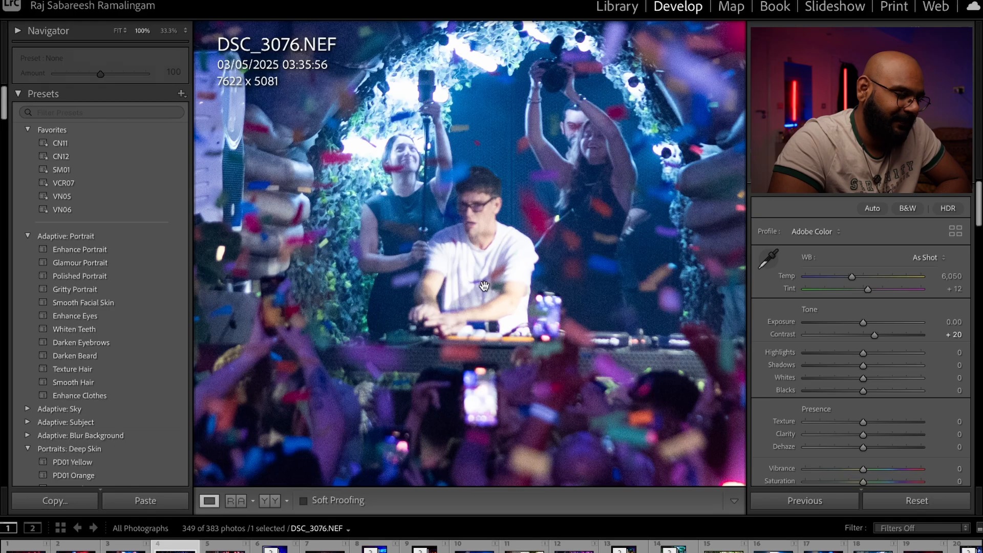
pyautogui.click(483, 286)
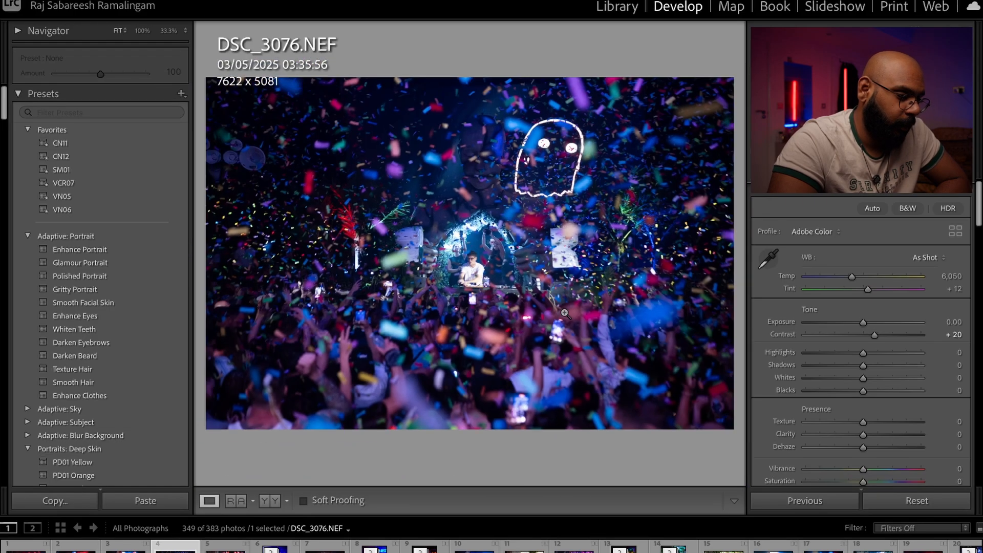
# - Set Texture to +70 and Clarity to +40 to bring out detail in the confetti and crowd
pyautogui.moveTo(863, 421); pyautogui.dragTo(902, 422)
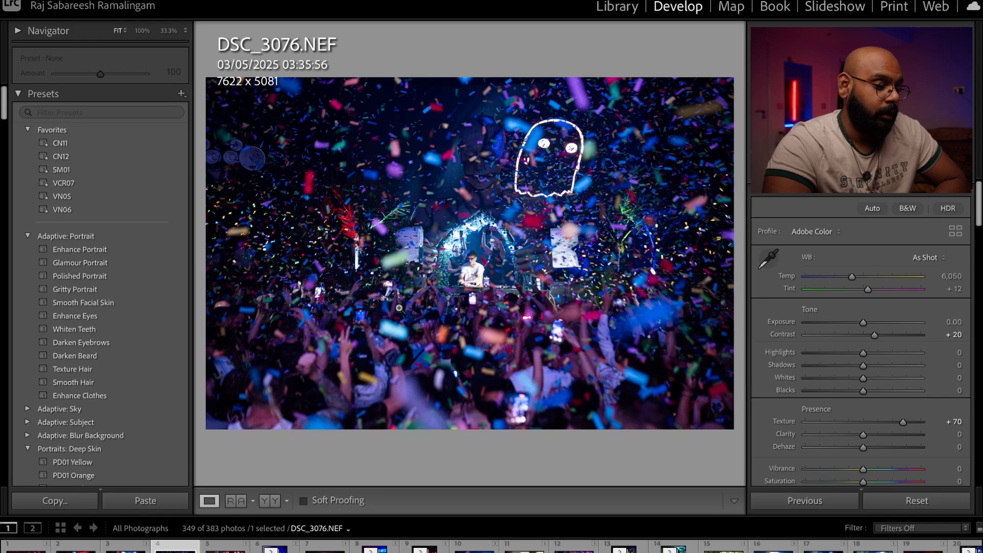
pyautogui.moveTo(864, 435); pyautogui.dragTo(887, 435)
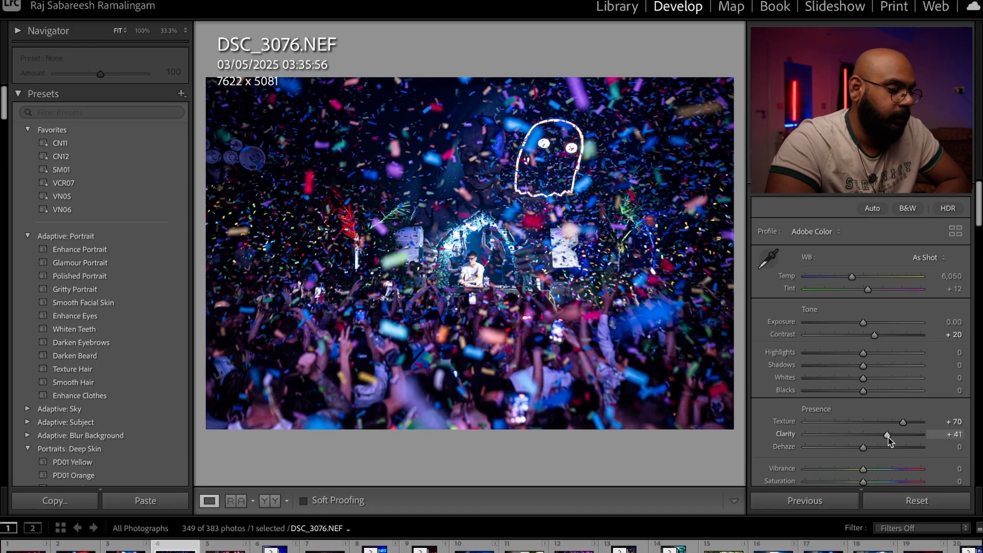
pyautogui.moveTo(887, 437); pyautogui.dragTo(887, 437)
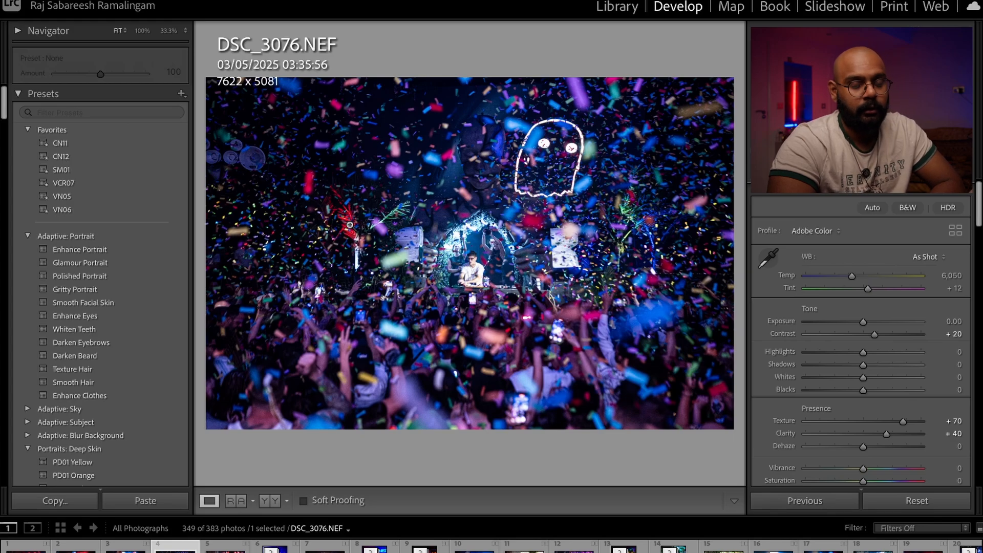
# - Set Vibrance to +31 and Saturation to +15 to strengthen the photo's colours
pyautogui.scroll(-1, 864, 460)
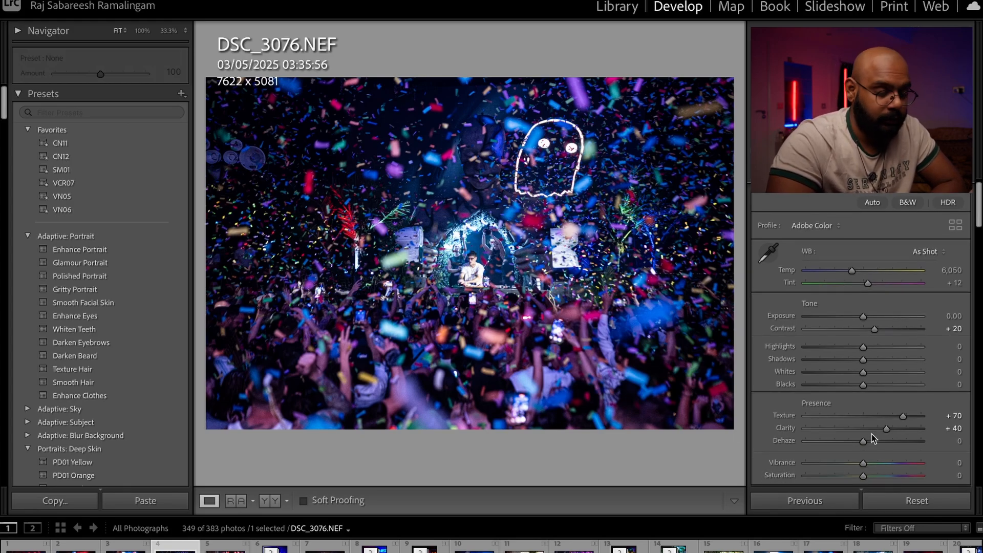
pyautogui.moveTo(863, 463); pyautogui.dragTo(876, 478)
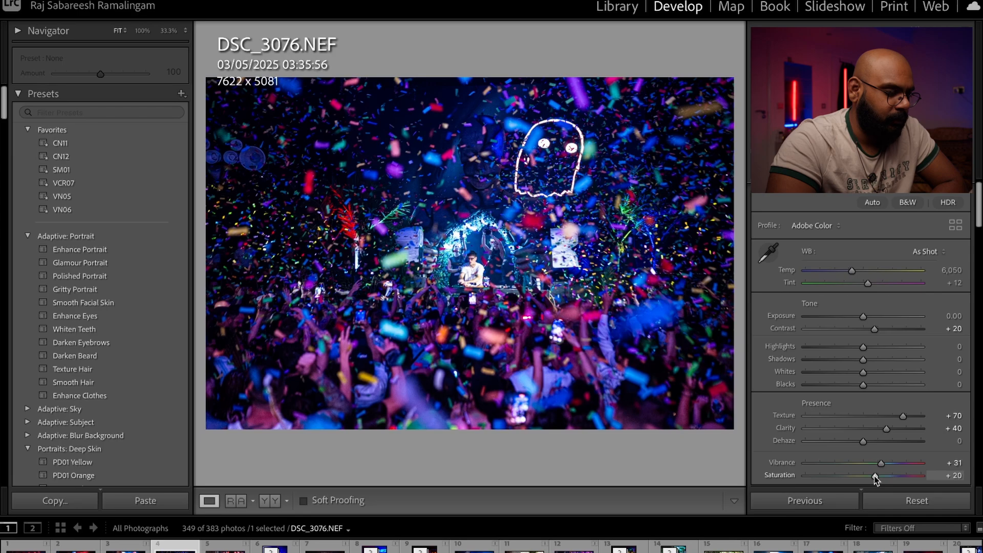
pyautogui.moveTo(874, 476); pyautogui.dragTo(872, 476)
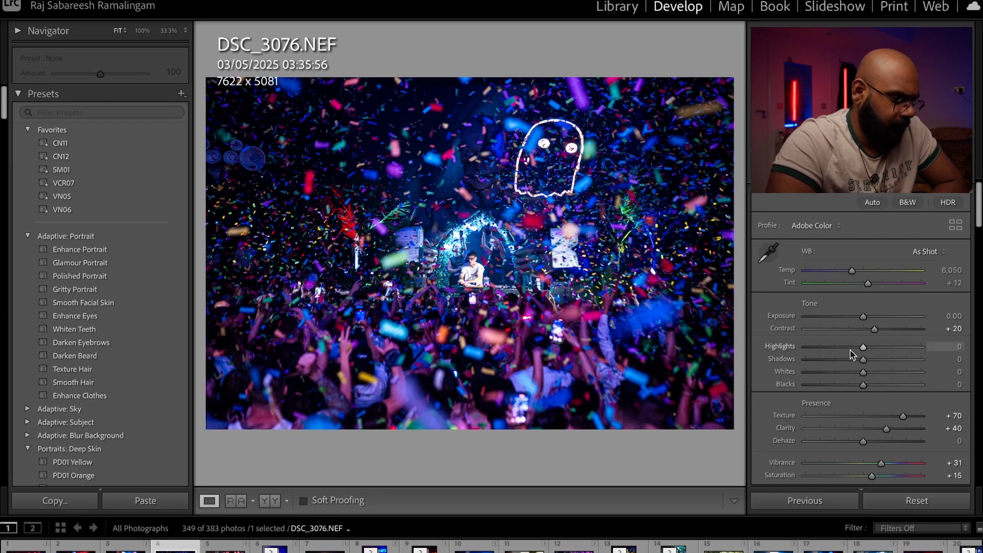
# - Try Highlights boosts of +48, +69, +36 and +55, judging the DJ at 100% zoom, and reset Highlights to 0
pyautogui.moveTo(863, 347); pyautogui.dragTo(892, 354)
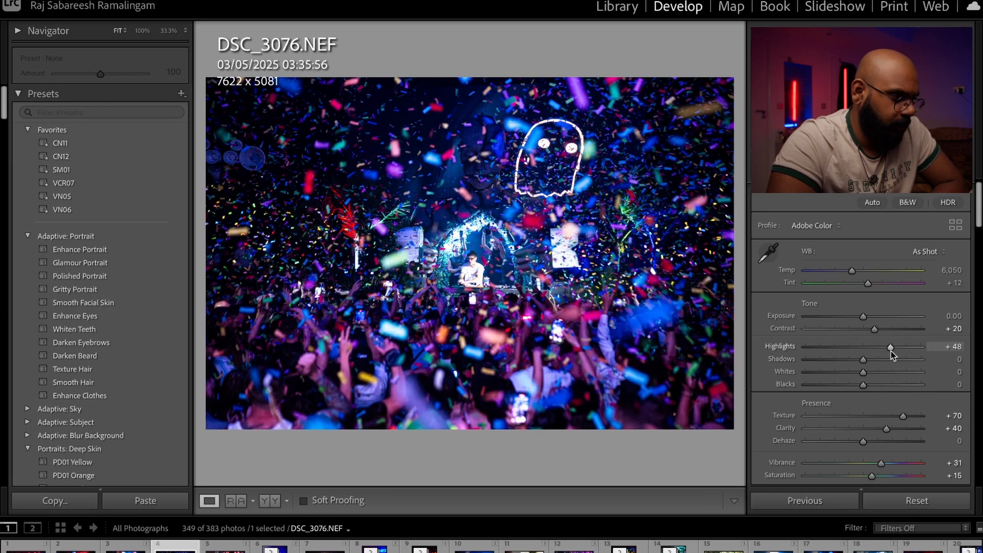
pyautogui.doubleClick(893, 352)
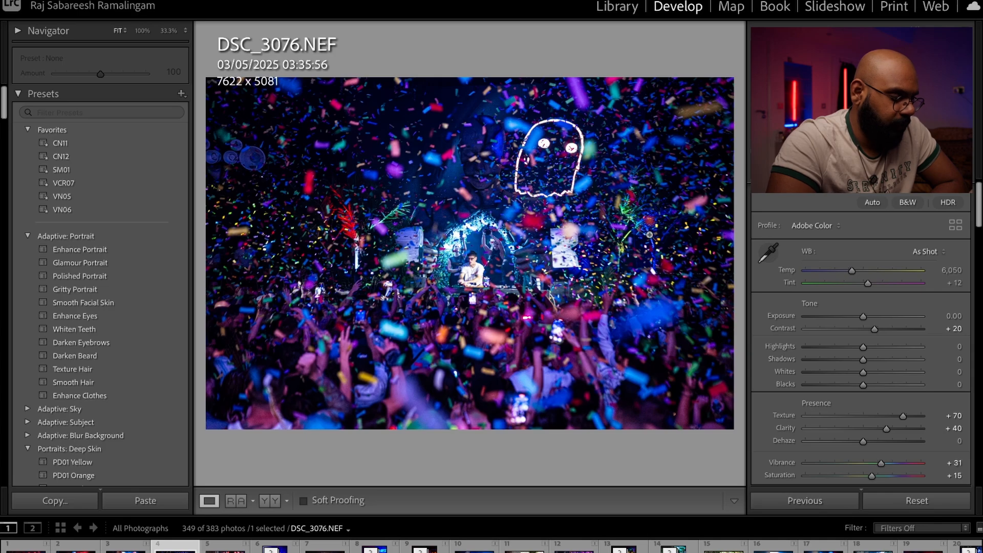
pyautogui.moveTo(863, 347); pyautogui.dragTo(902, 350)
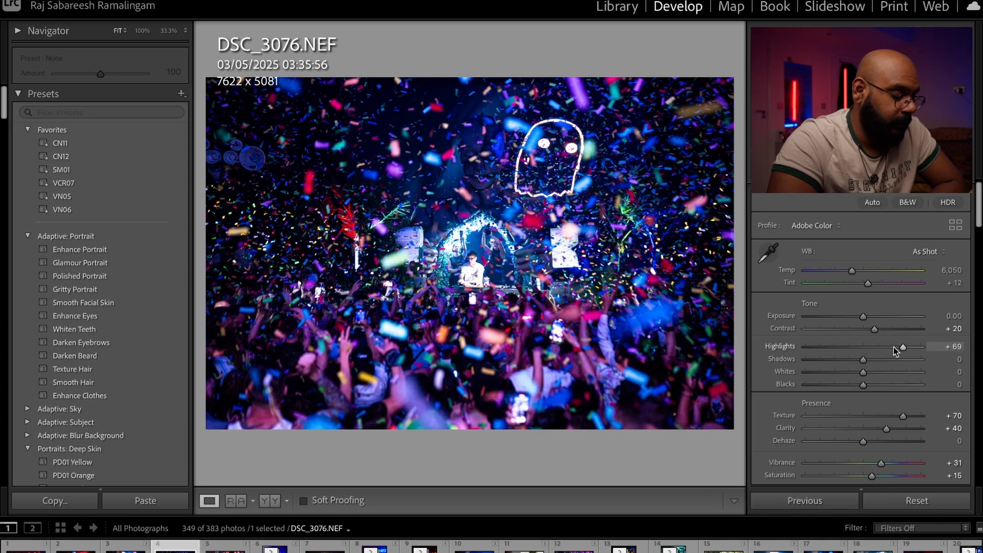
pyautogui.doubleClick(903, 350)
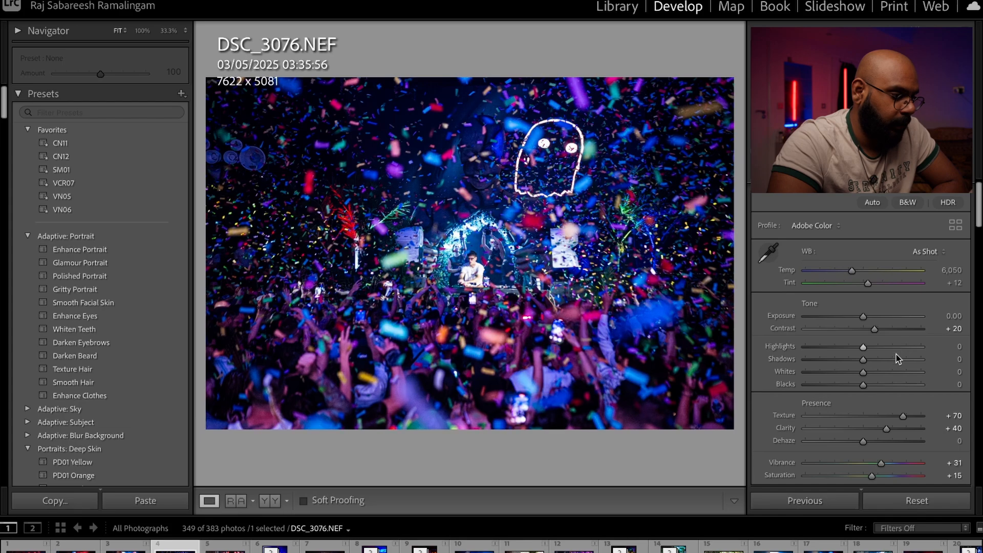
pyautogui.moveTo(863, 349); pyautogui.dragTo(877, 347)
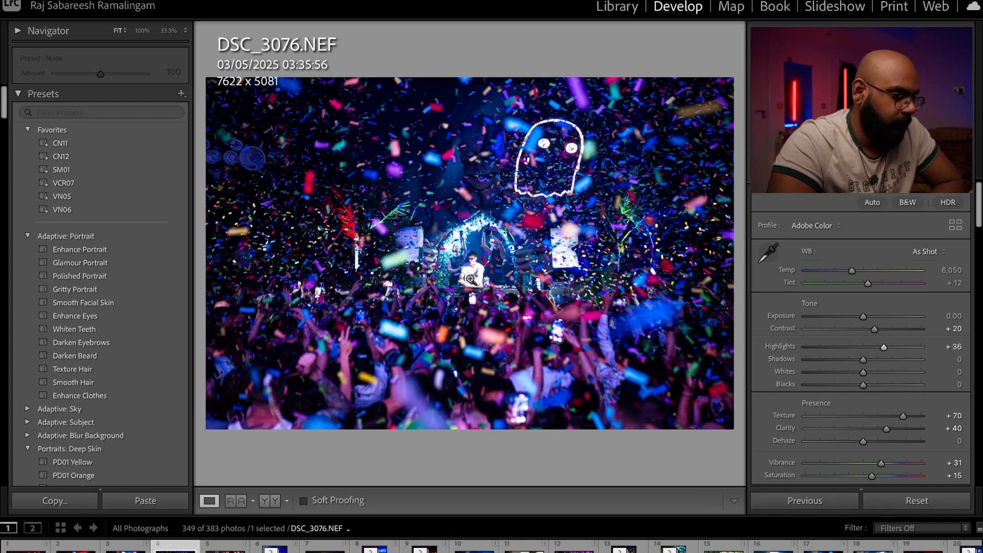
pyautogui.press('z')
pyautogui.moveTo(883, 348)
pyautogui.mouseDown()
pyautogui.moveTo(861, 351)
pyautogui.moveTo(896, 350)
pyautogui.mouseUp()
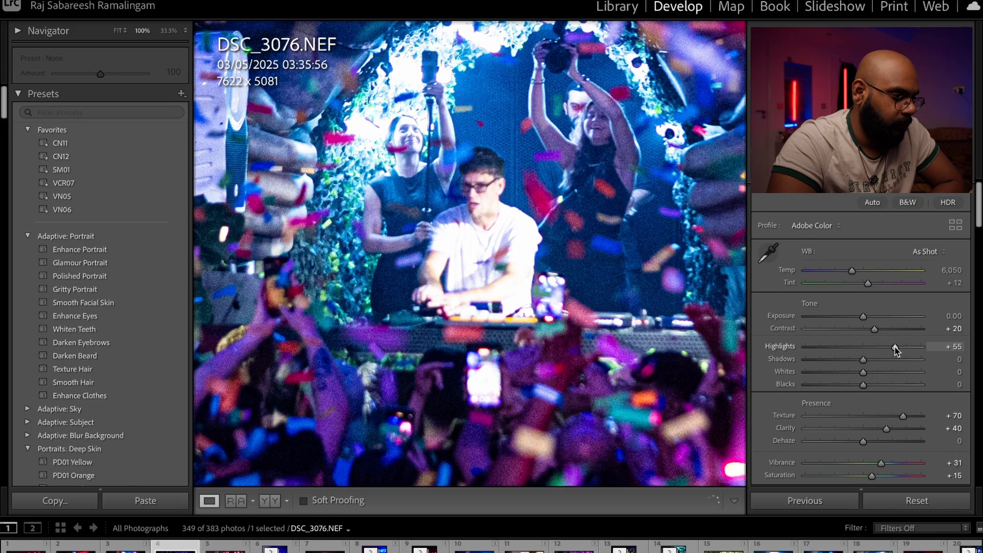
pyautogui.doubleClick(895, 349)
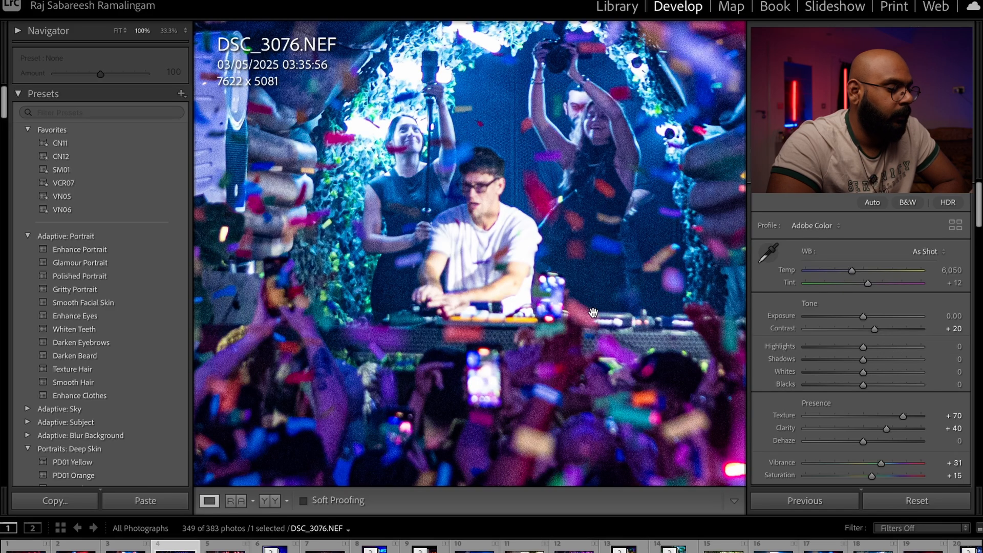
# - Return the photo to the fitted view and hide the presets panel to enlarge the preview
pyautogui.click(594, 311)
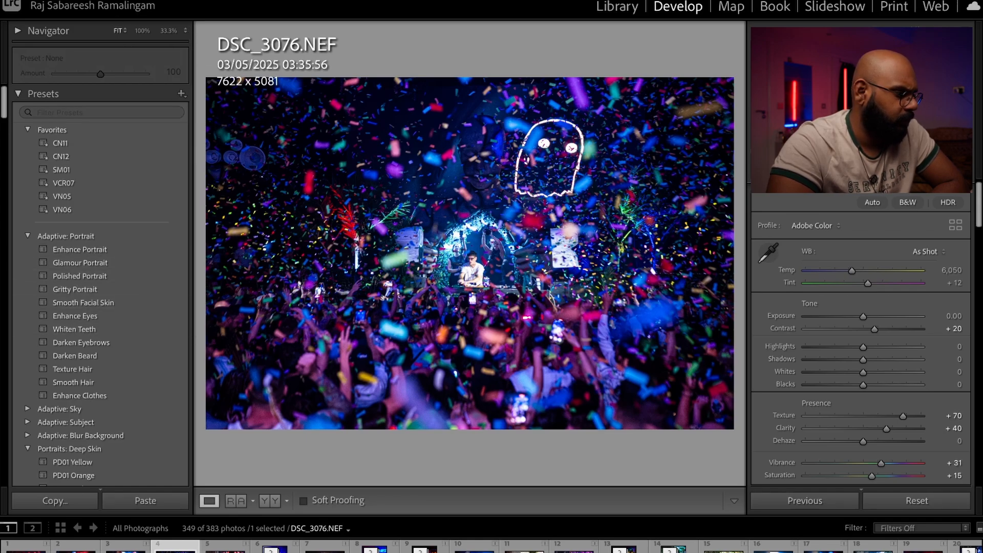
pyautogui.click(1, 276)
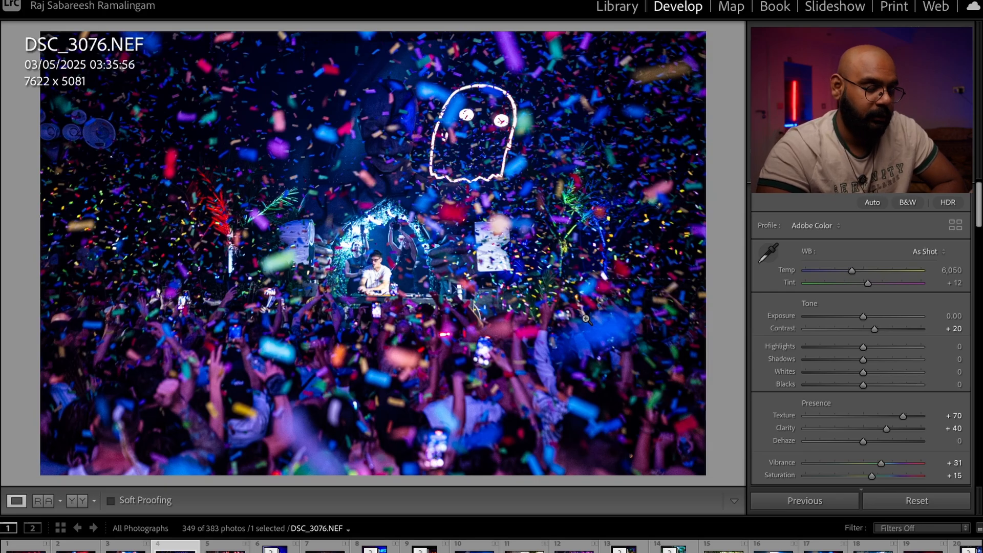
pyautogui.click(374, 275)
pyautogui.click(374, 275)
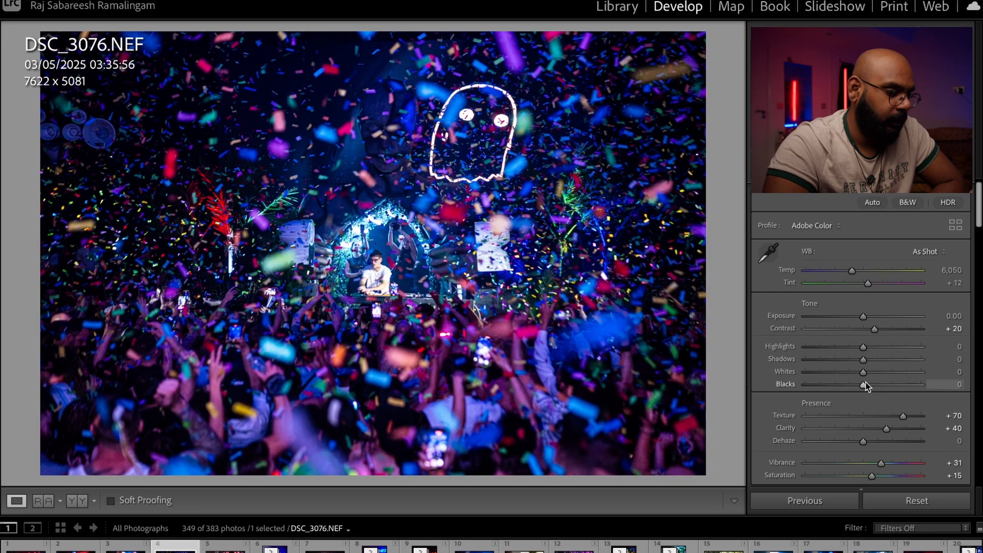
# - Try Shadows at +69, reset it to compare, and settle on Shadows +60 for the crowd
pyautogui.moveTo(860, 359); pyautogui.dragTo(903, 365)
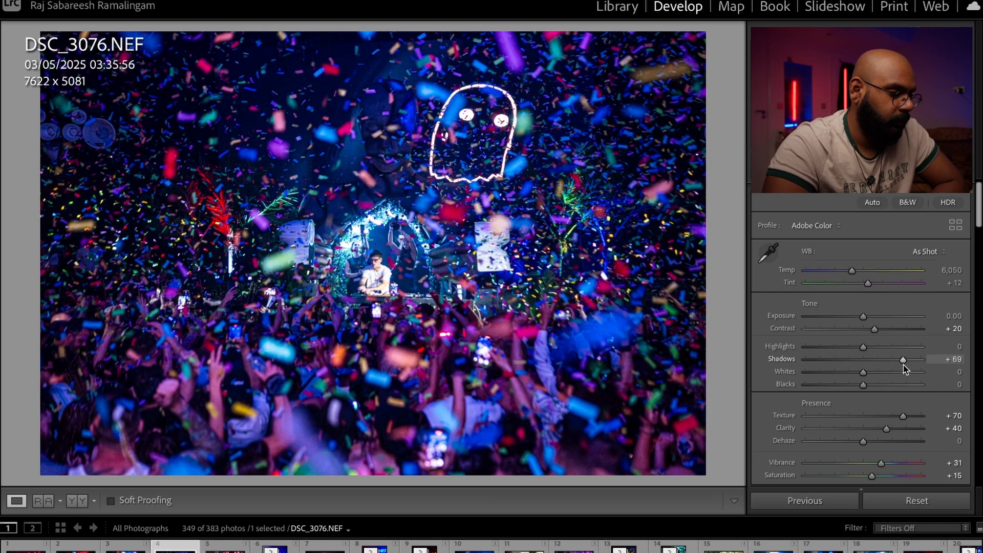
pyautogui.doubleClick(903, 362)
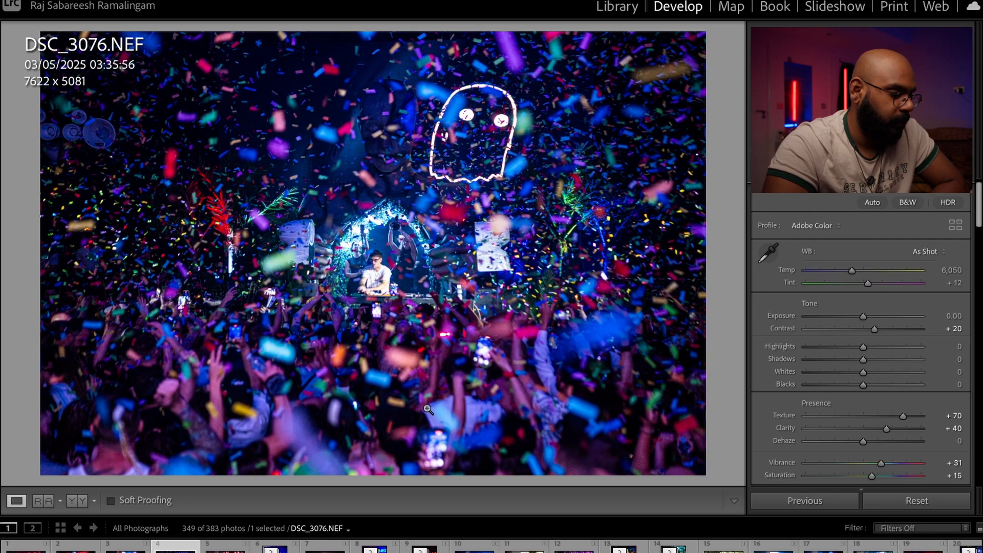
pyautogui.moveTo(863, 360); pyautogui.dragTo(884, 360)
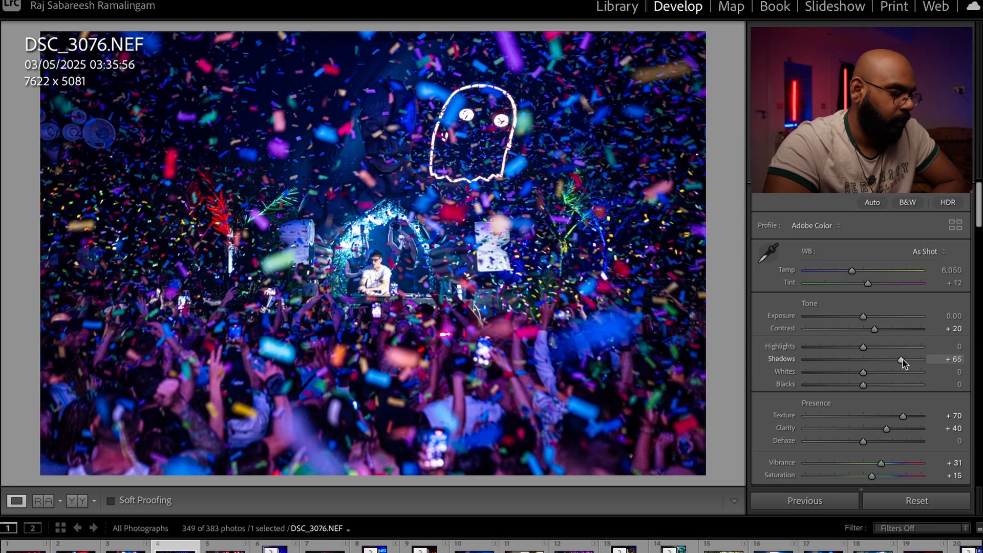
pyautogui.moveTo(901, 360); pyautogui.dragTo(899, 361)
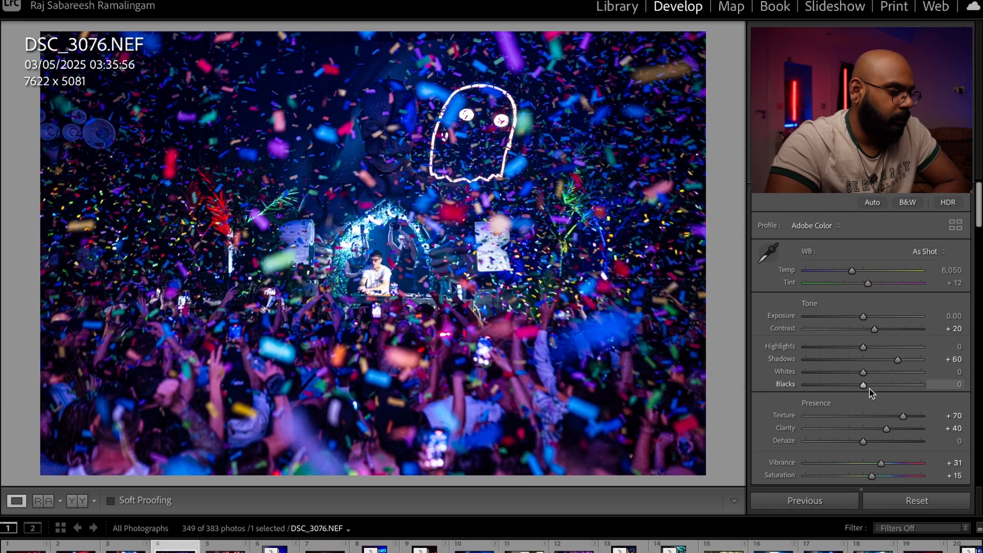
# - Set Whites to +45 and Blacks to -20, resetting each once to compare against the unadjusted tone
pyautogui.moveTo(863, 372); pyautogui.dragTo(892, 376)
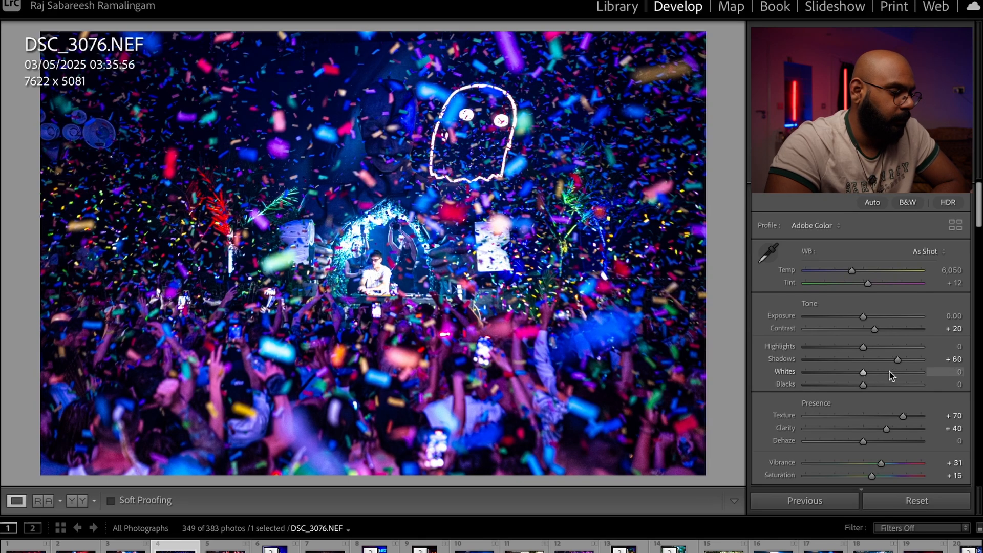
pyautogui.doubleClick(892, 373)
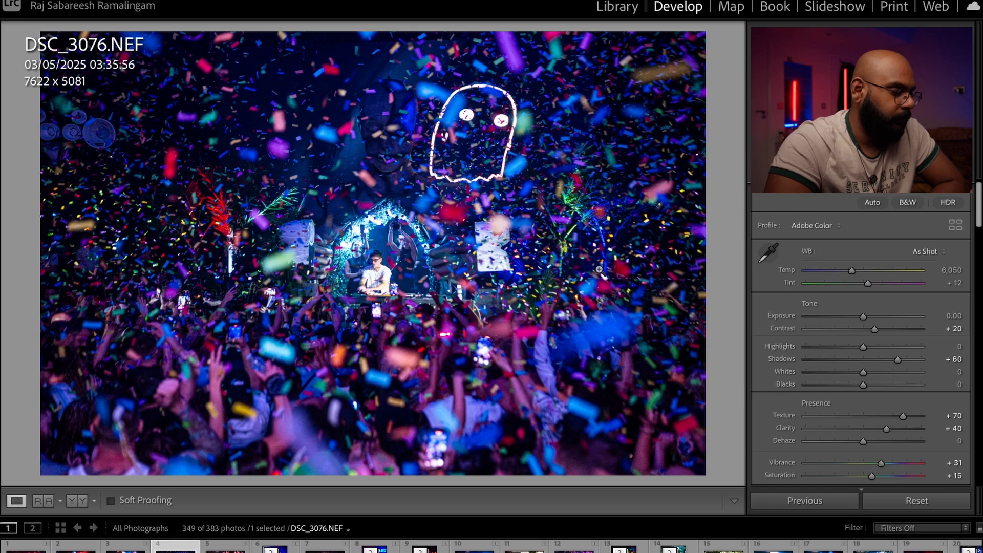
pyautogui.moveTo(864, 376); pyautogui.dragTo(889, 373)
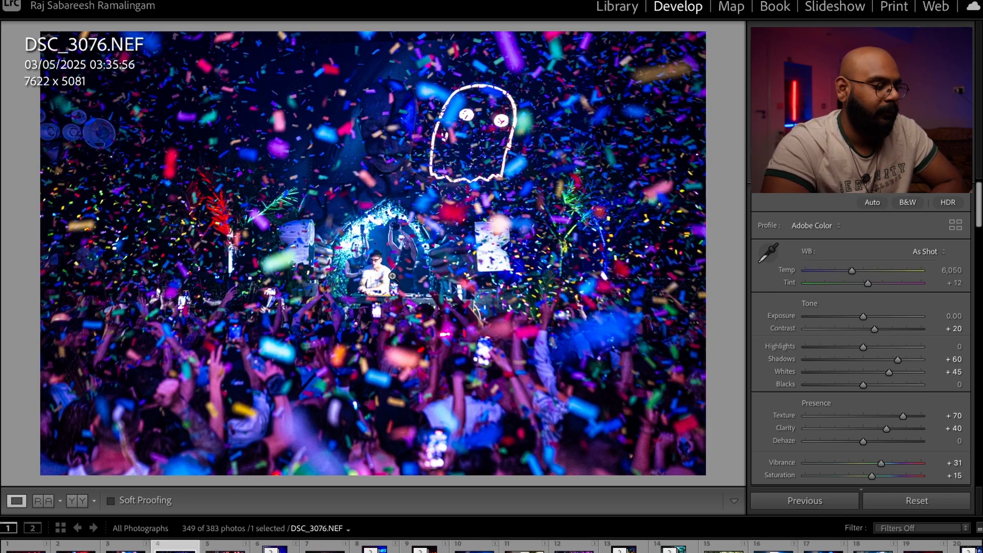
pyautogui.moveTo(858, 390)
pyautogui.mouseDown()
pyautogui.moveTo(884, 387)
pyautogui.moveTo(855, 390)
pyautogui.mouseUp()
pyautogui.doubleClick(854, 385)
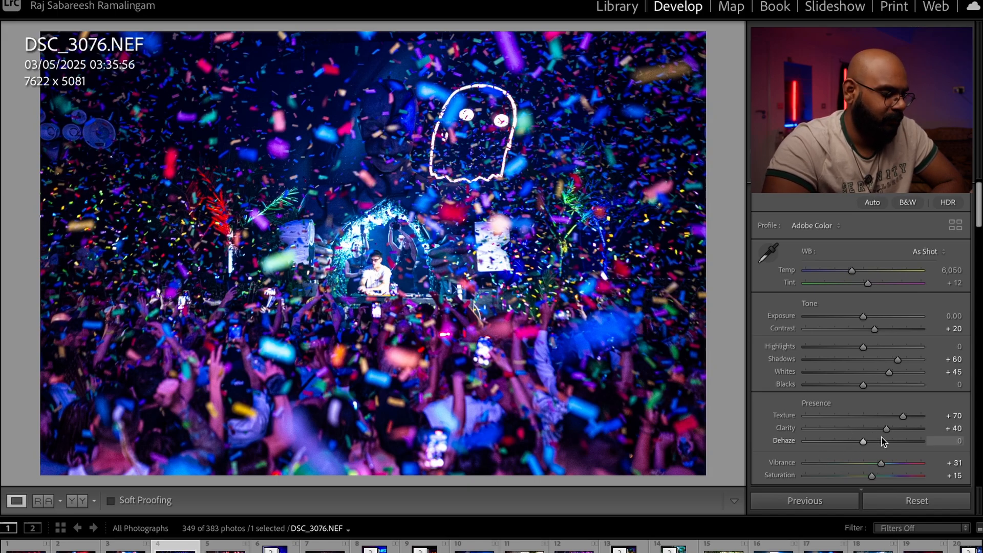
pyautogui.moveTo(863, 385); pyautogui.dragTo(853, 387)
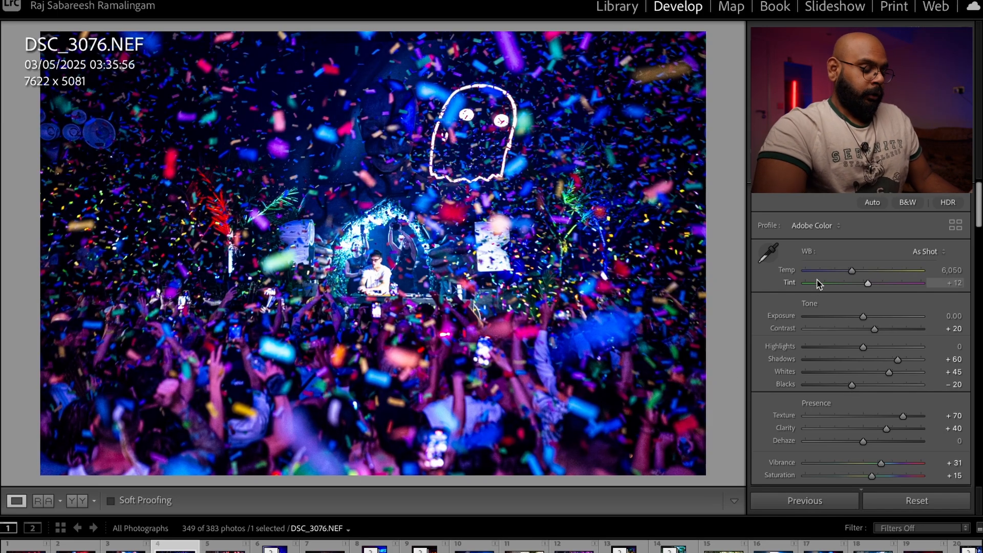
# - Try an automatic Subject mask on the photo and delete the mask
pyautogui.click(947, 168)
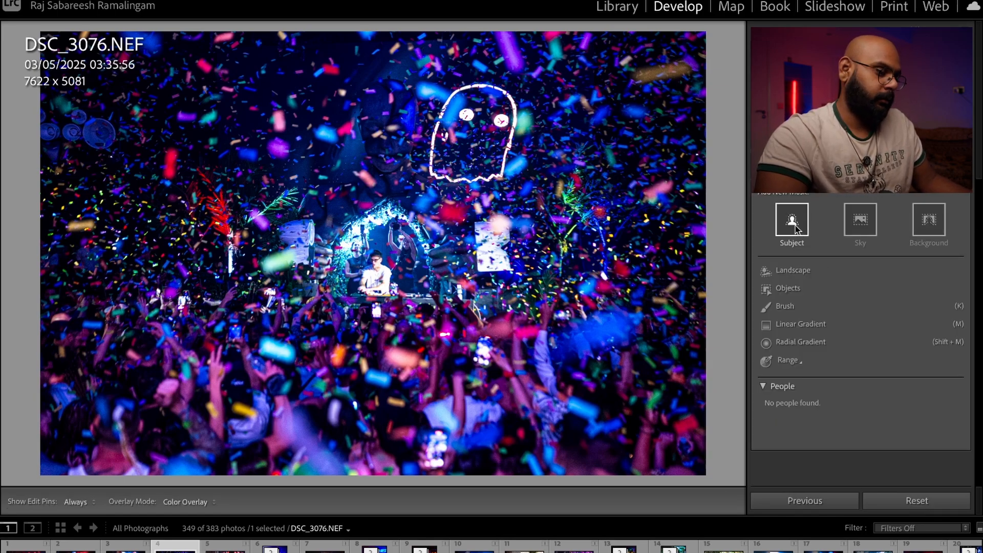
pyautogui.click(792, 222)
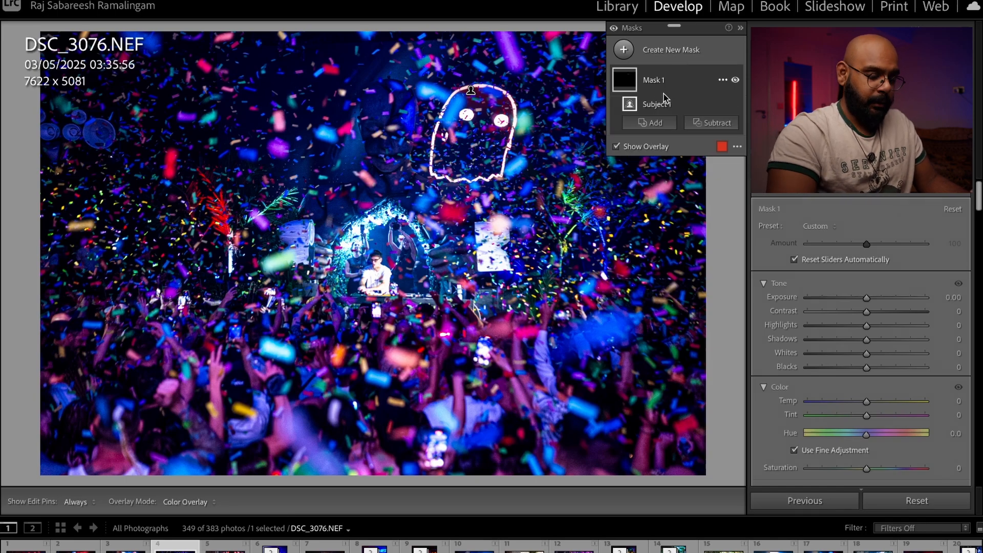
pyautogui.press('Delete')
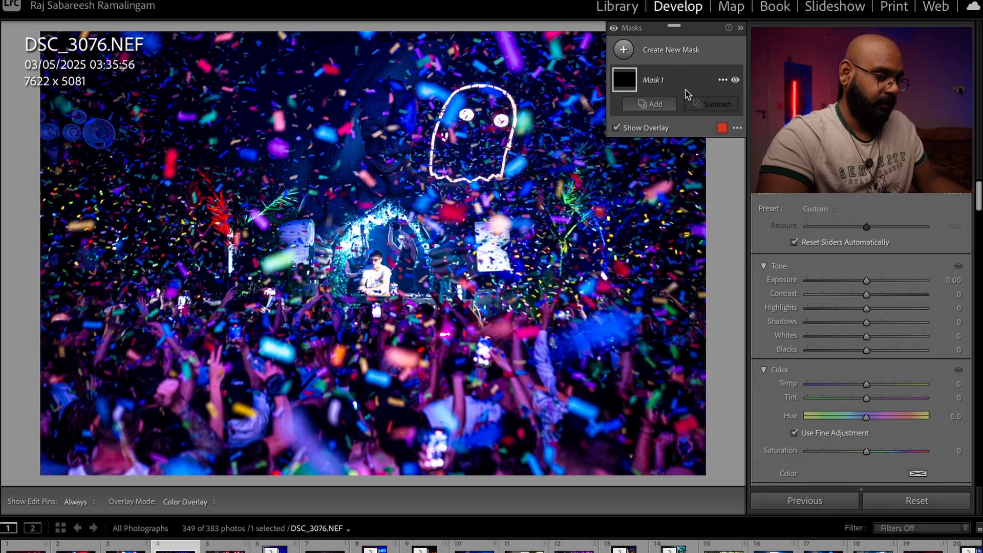
pyautogui.click(661, 81)
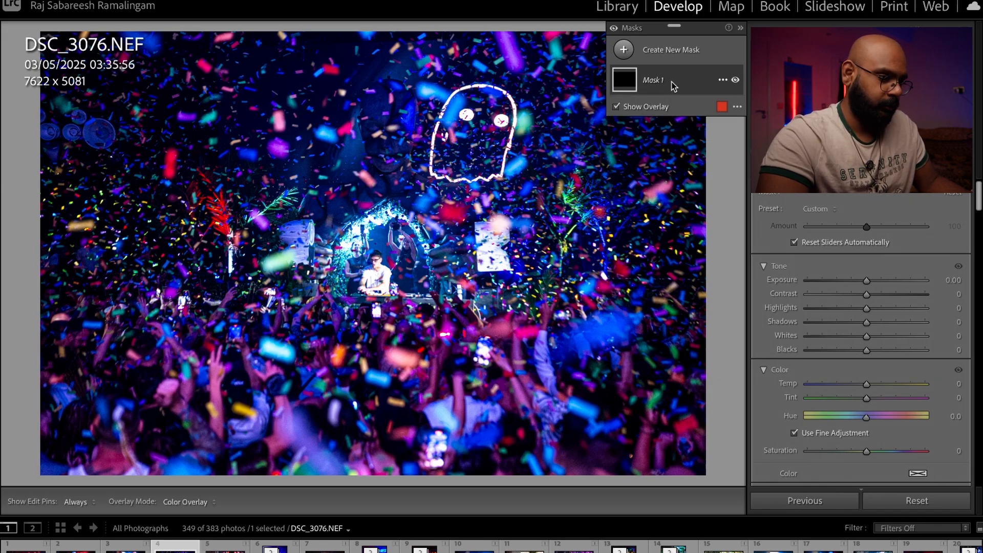
pyautogui.click(722, 80)
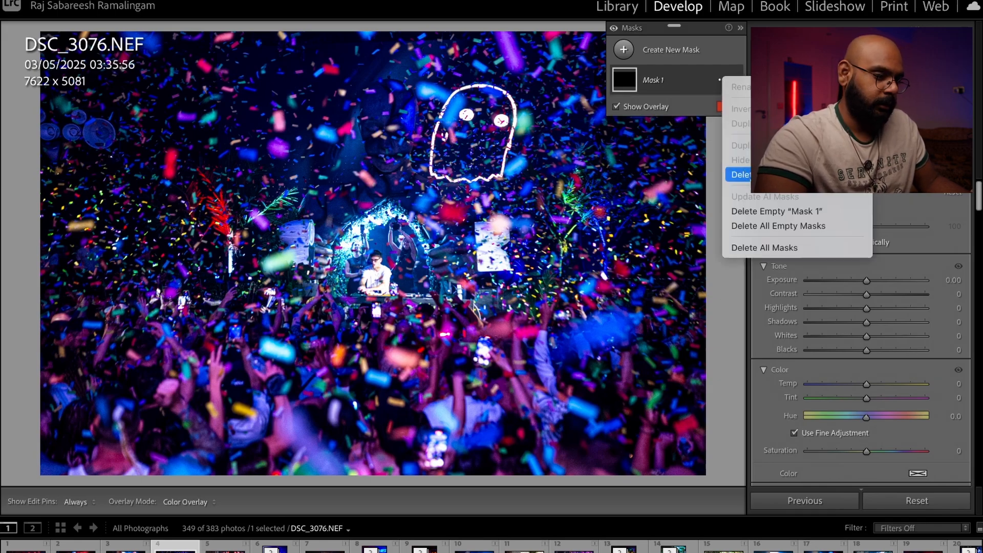
pyautogui.click(737, 174)
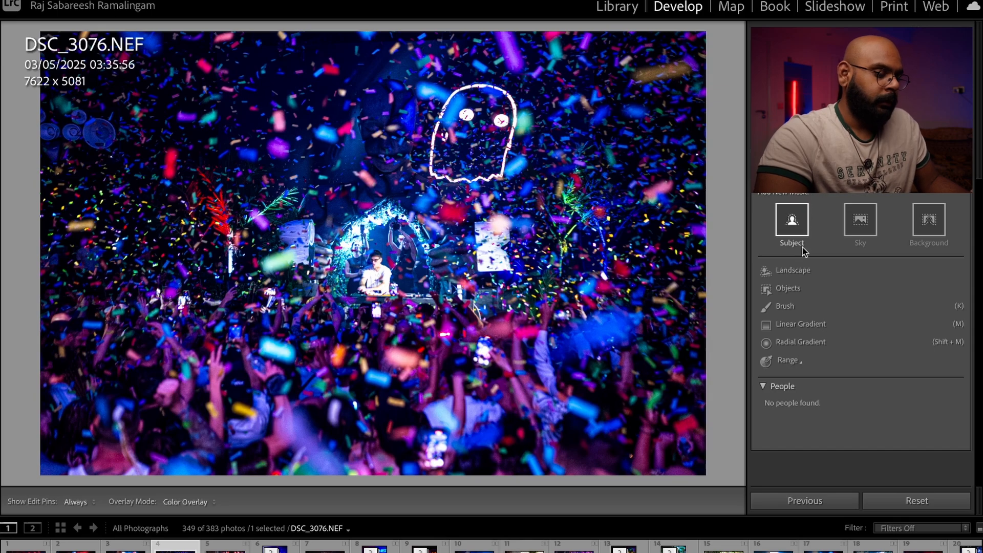
# - Draw a small radial gradient mask around the DJ and lower its Exposure
pyautogui.click(802, 342)
pyautogui.moveTo(371, 263)
pyautogui.mouseDown()
pyautogui.moveTo(393, 293)
pyautogui.moveTo(376, 283)
pyautogui.mouseUp()
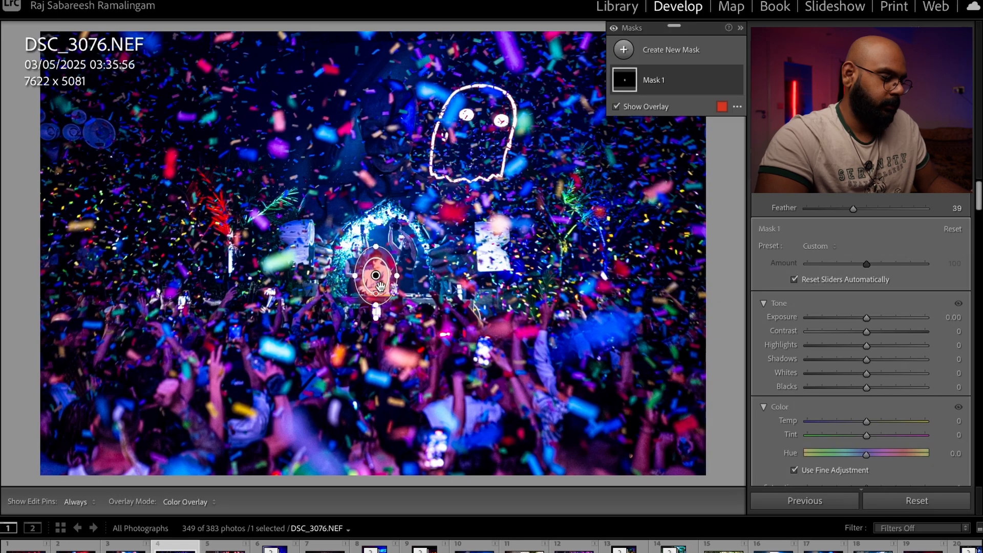
pyautogui.moveTo(865, 318); pyautogui.dragTo(853, 319)
# - Raise Texture and Clarity within the DJ's radial mask and leave masking
pyautogui.scroll(-2, 863, 407)
pyautogui.scroll(-4, 862, 404)
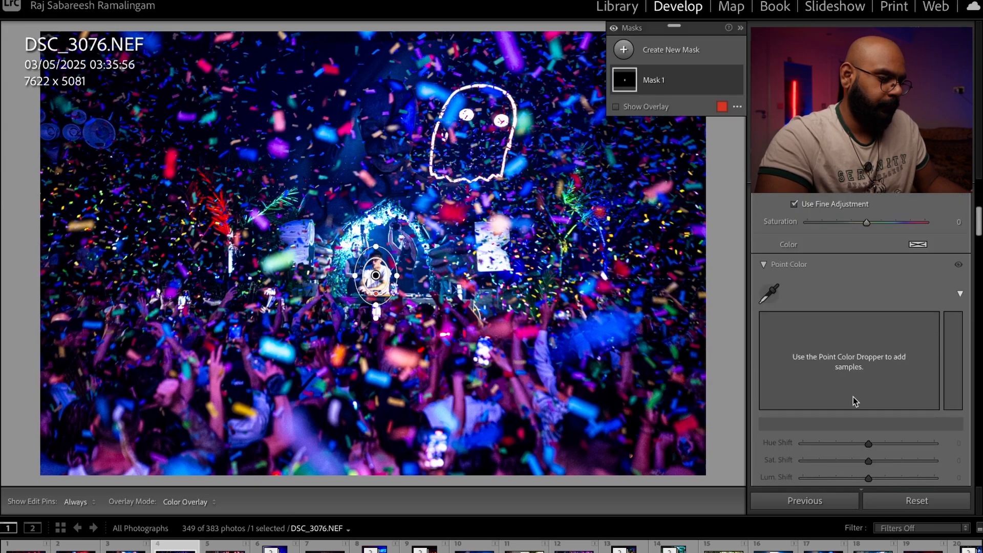
pyautogui.scroll(3, 852, 398)
pyautogui.scroll(-8, 853, 399)
pyautogui.scroll(-2, 852, 401)
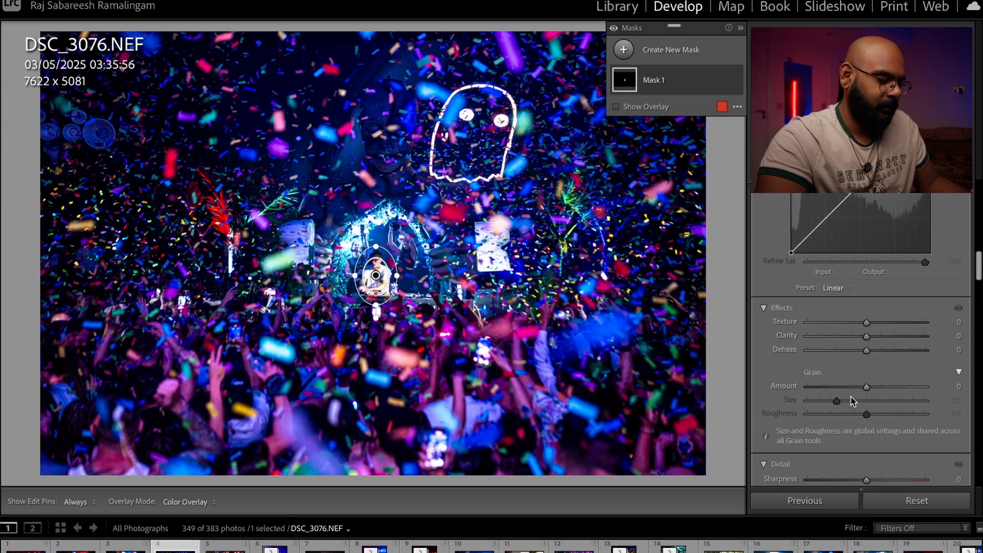
pyautogui.moveTo(892, 324); pyautogui.dragTo(875, 338)
pyautogui.click(880, 335)
pyautogui.hotkey('shift', 'w')
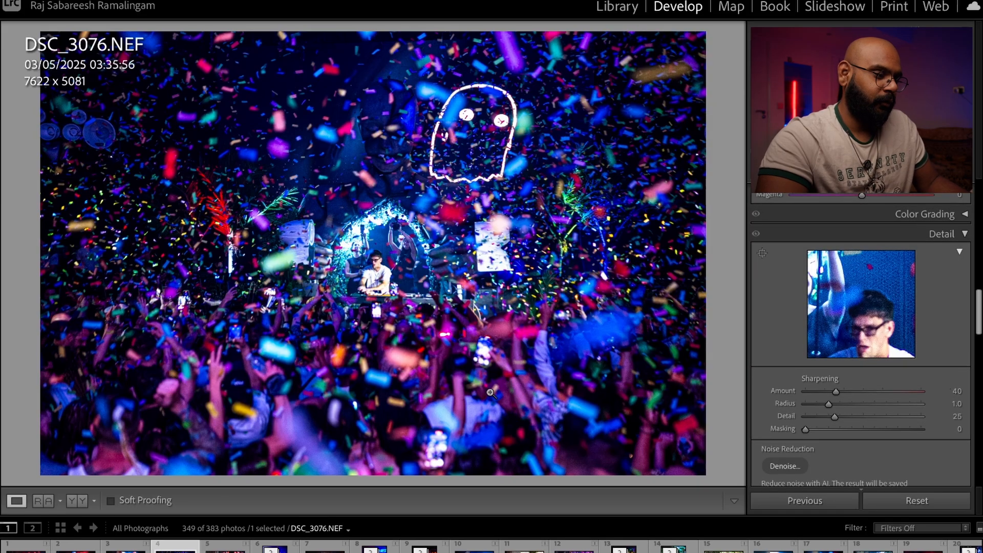
# - Fine-tune the DJ mask's Exposure to -0.49 while viewing the DJ at 100%, and return to the fitted photo
pyautogui.press('z')
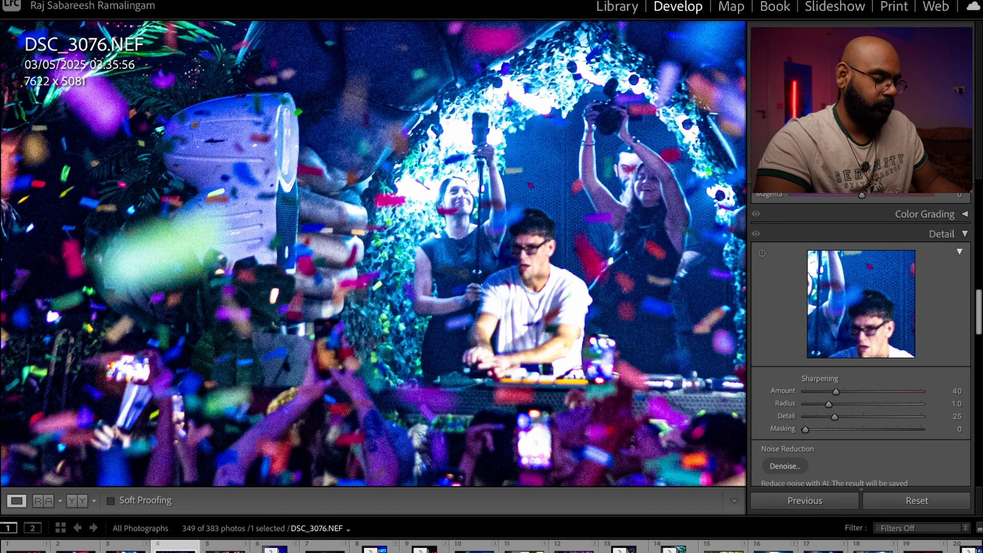
pyautogui.click(951, 172)
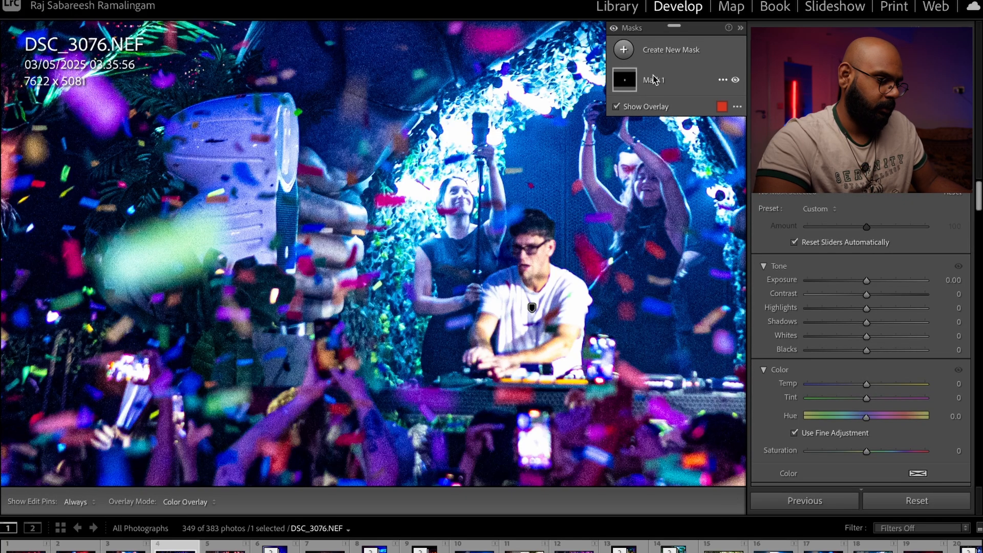
pyautogui.click(653, 79)
pyautogui.moveTo(857, 317); pyautogui.dragTo(863, 320)
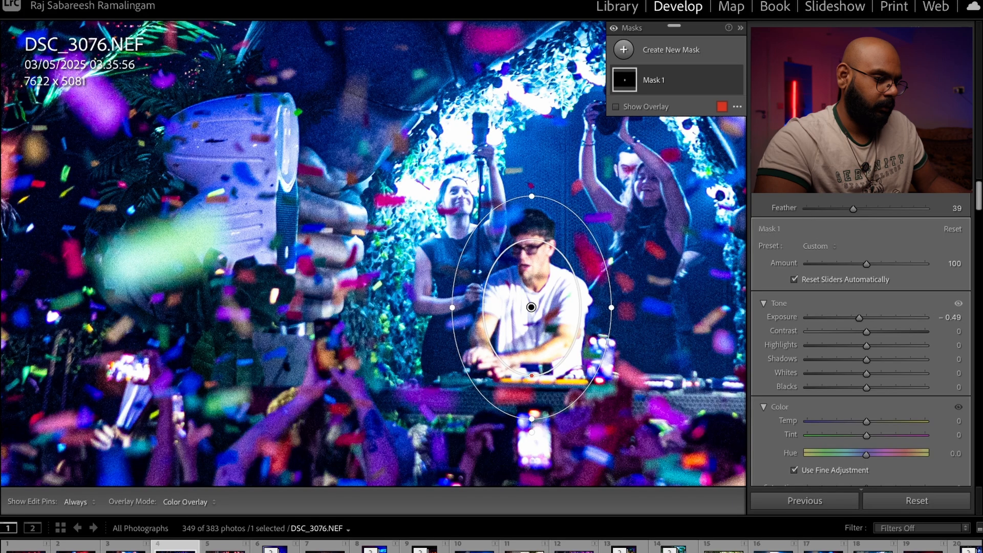
pyautogui.click(951, 172)
pyautogui.click(651, 205)
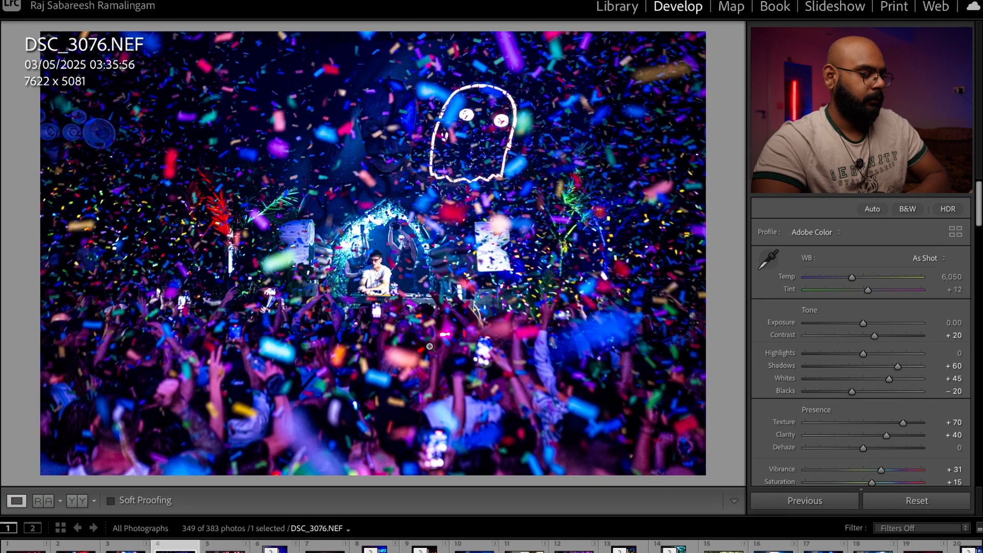
# - Try the Color Mixer's Blue hue at -38, reset it, and set it to -25
pyautogui.scroll(-3, 955, 370)
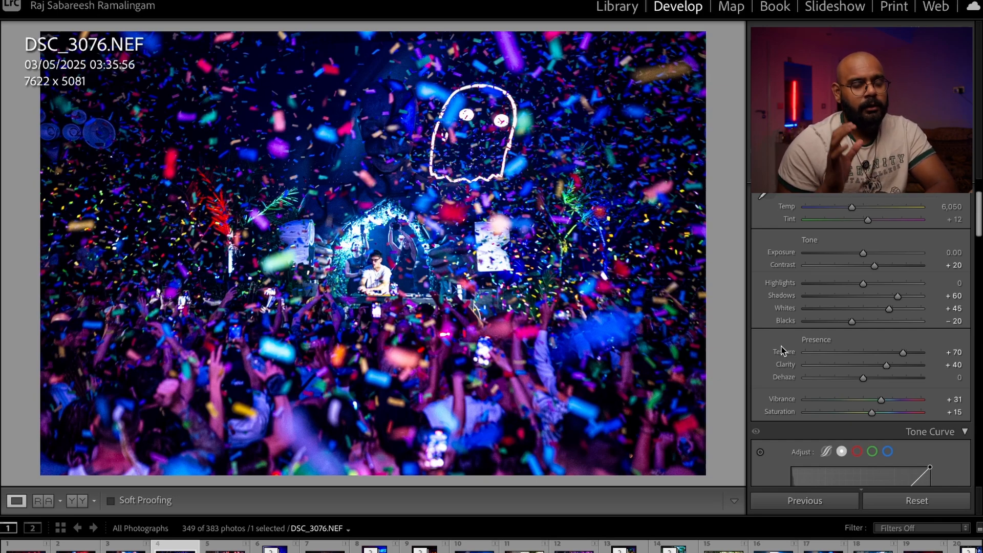
pyautogui.scroll(-12, 783, 348)
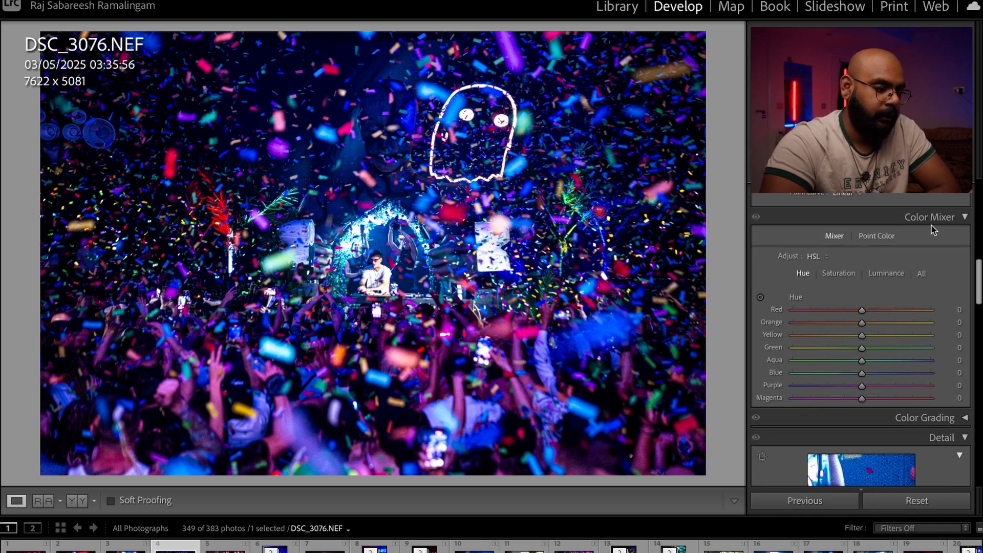
pyautogui.click(965, 218)
pyautogui.click(966, 217)
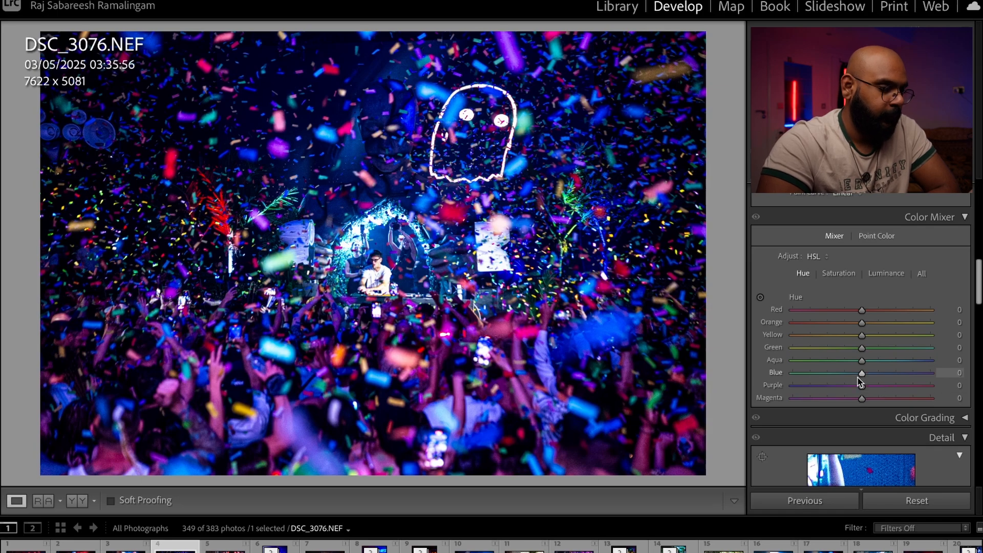
pyautogui.moveTo(862, 373); pyautogui.dragTo(836, 374)
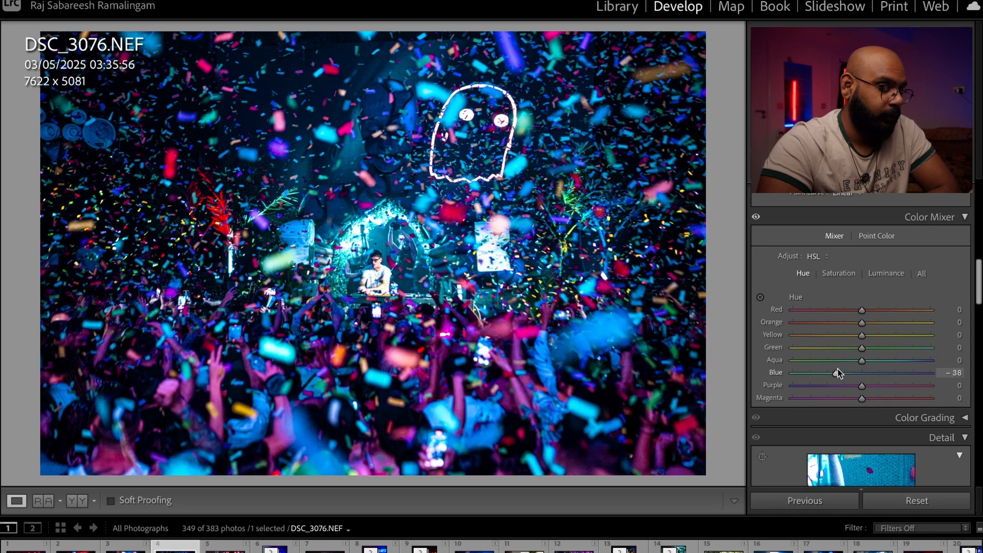
pyautogui.moveTo(835, 374); pyautogui.dragTo(865, 372)
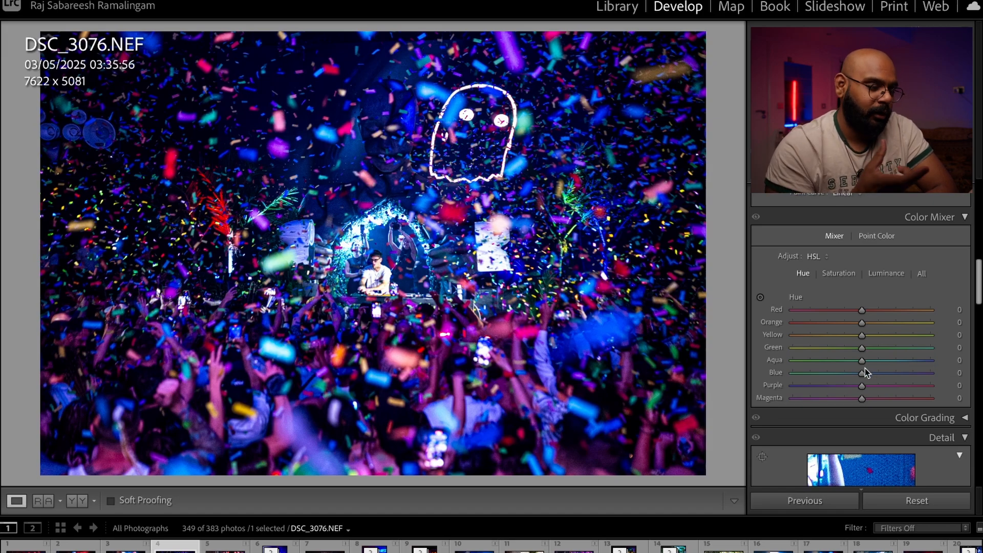
pyautogui.moveTo(862, 376); pyautogui.dragTo(850, 376)
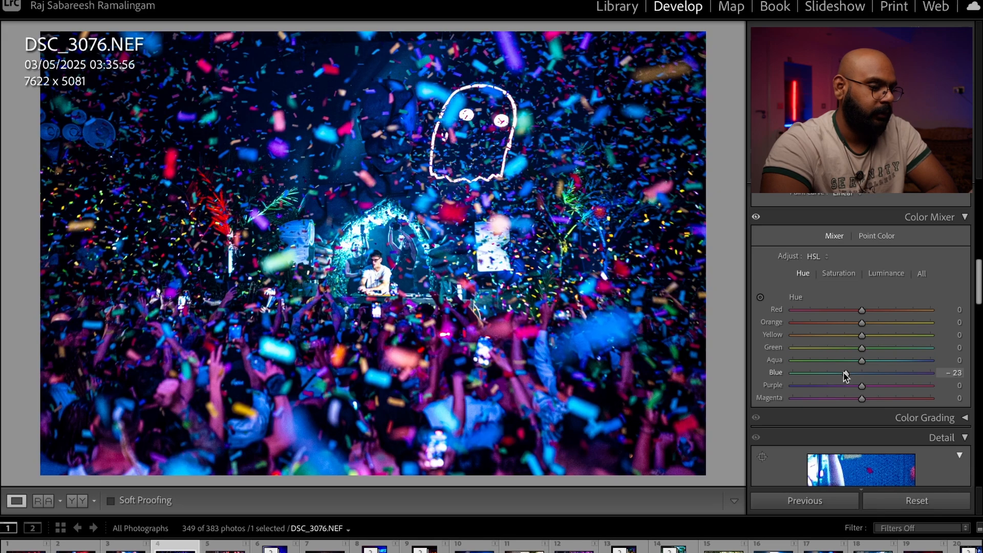
# - Set the Color Mixer's Aqua hue to +30, Orange hue to -25 and Red hue to +5, checking the DJ up close
pyautogui.moveTo(861, 360); pyautogui.dragTo(882, 362)
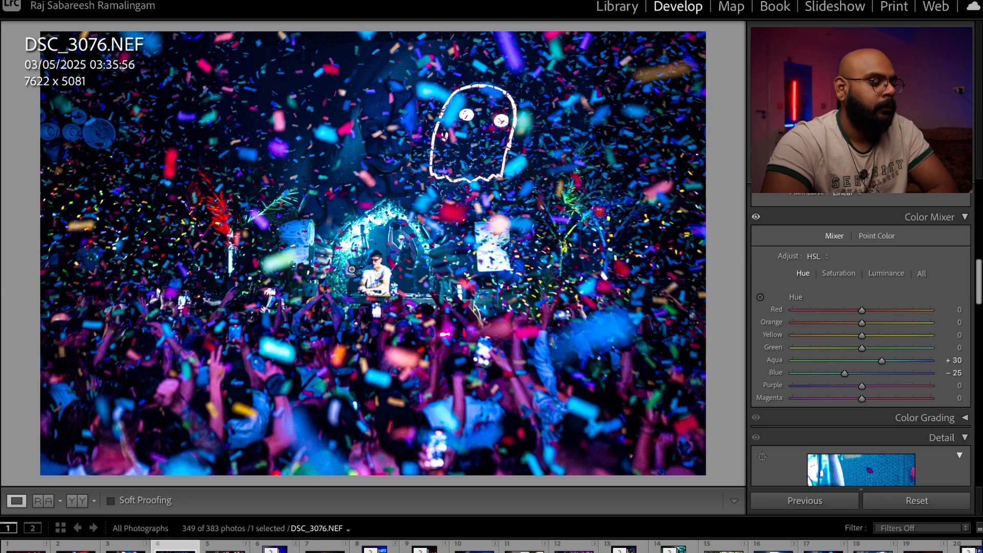
pyautogui.press('z')
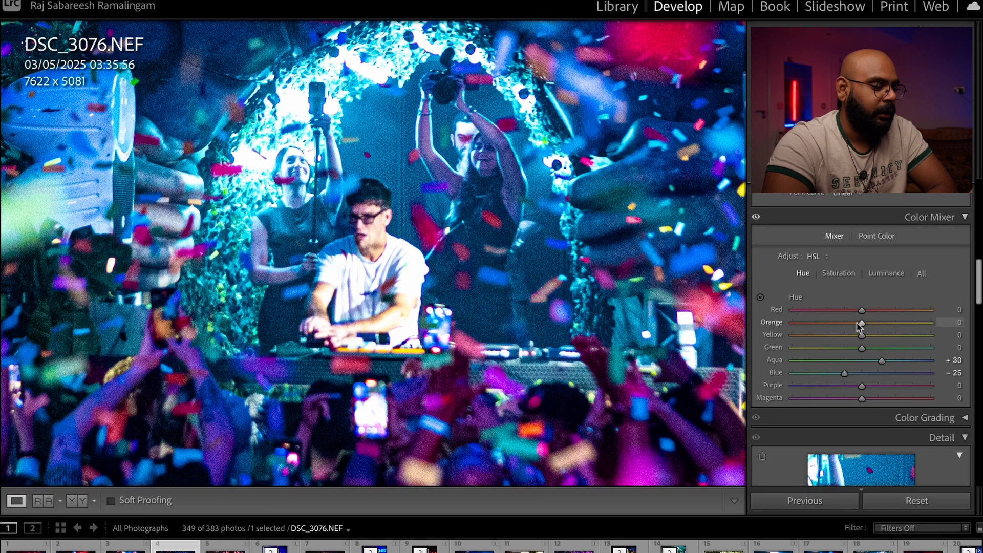
pyautogui.moveTo(862, 325)
pyautogui.mouseDown()
pyautogui.moveTo(847, 325)
pyautogui.moveTo(880, 326)
pyautogui.mouseUp()
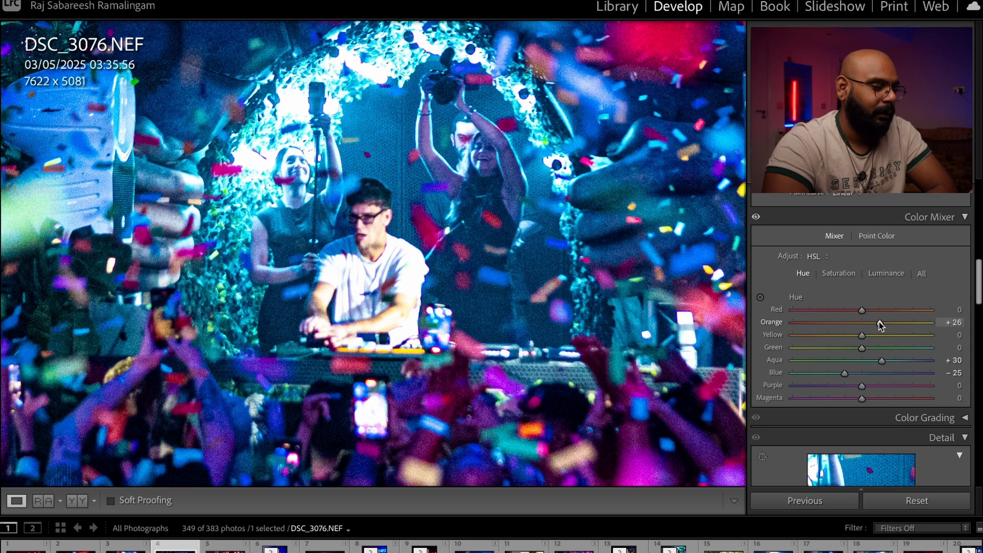
pyautogui.moveTo(877, 324); pyautogui.dragTo(849, 325)
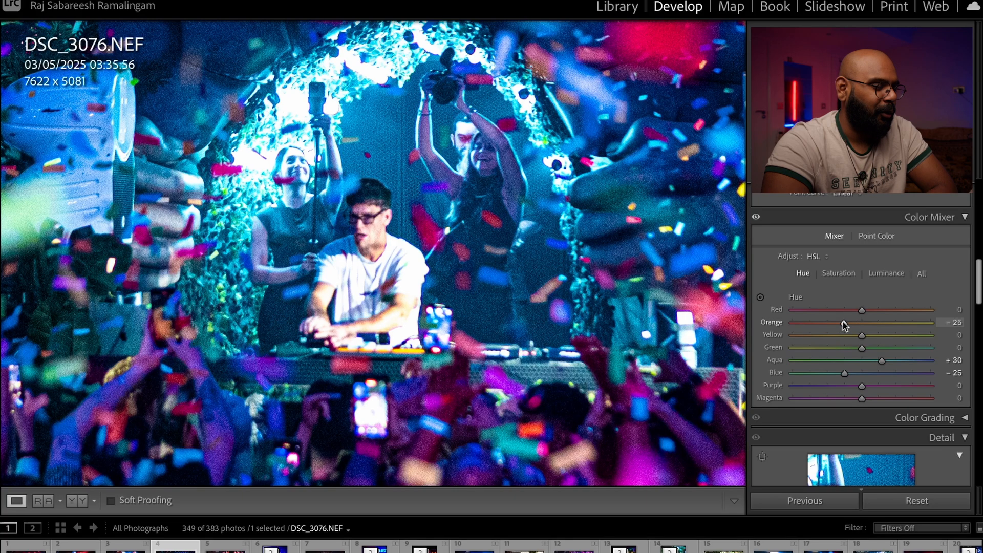
pyautogui.moveTo(862, 311)
pyautogui.mouseDown()
pyautogui.moveTo(878, 315)
pyautogui.moveTo(827, 310)
pyautogui.moveTo(940, 313)
pyautogui.moveTo(863, 310)
pyautogui.mouseUp()
pyautogui.click(653, 285)
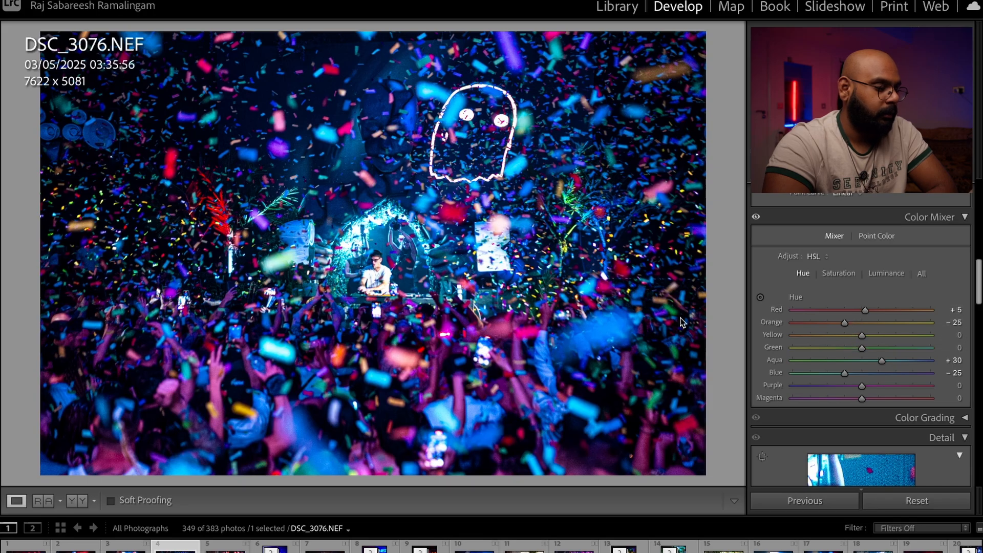
pyautogui.click(384, 279)
pyautogui.moveTo(379, 279); pyautogui.dragTo(412, 306)
pyautogui.click(419, 304)
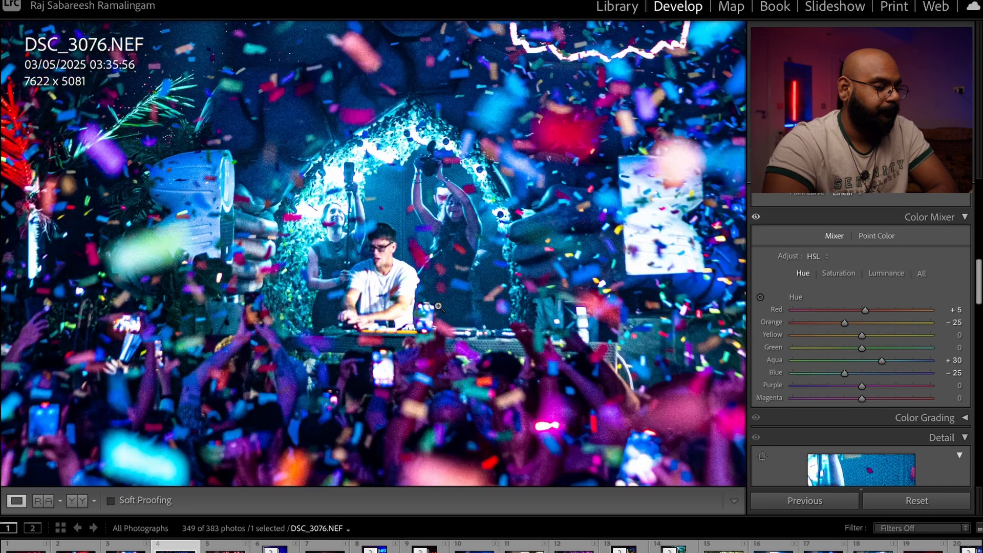
# - Try raising the Color Mixer's Blue saturation strongly, reset it, and set it to +10
pyautogui.click(838, 272)
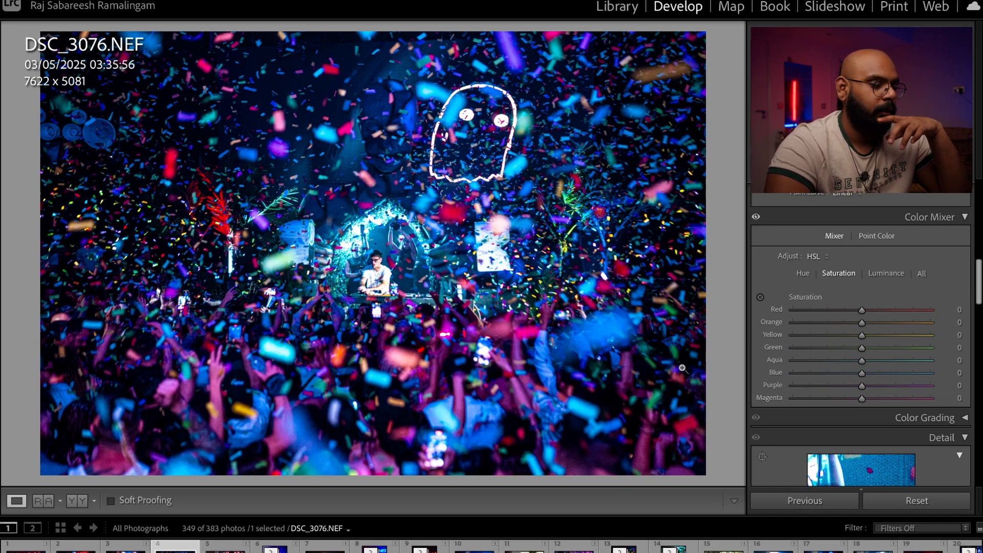
pyautogui.moveTo(883, 374); pyautogui.dragTo(879, 374)
pyautogui.doubleClick(886, 373)
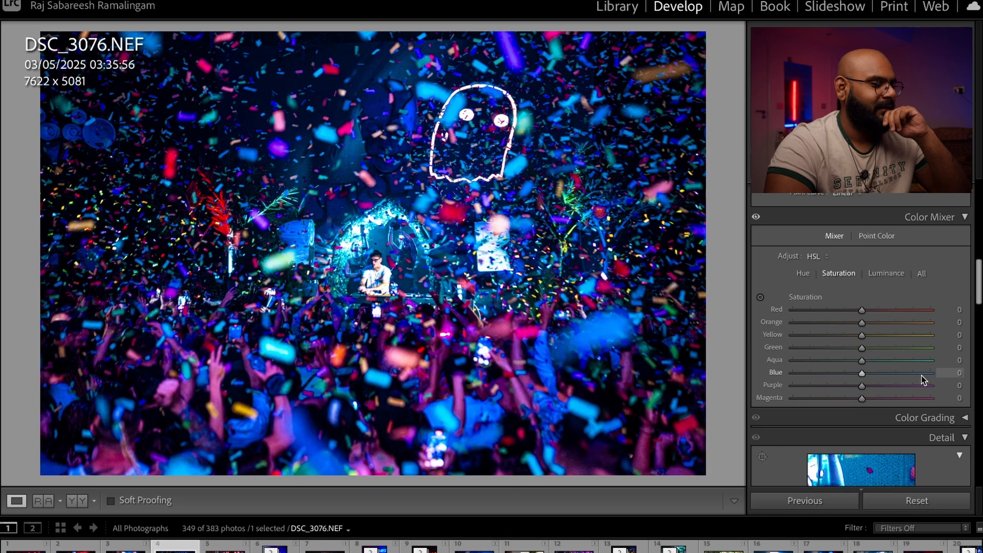
pyautogui.click(870, 375)
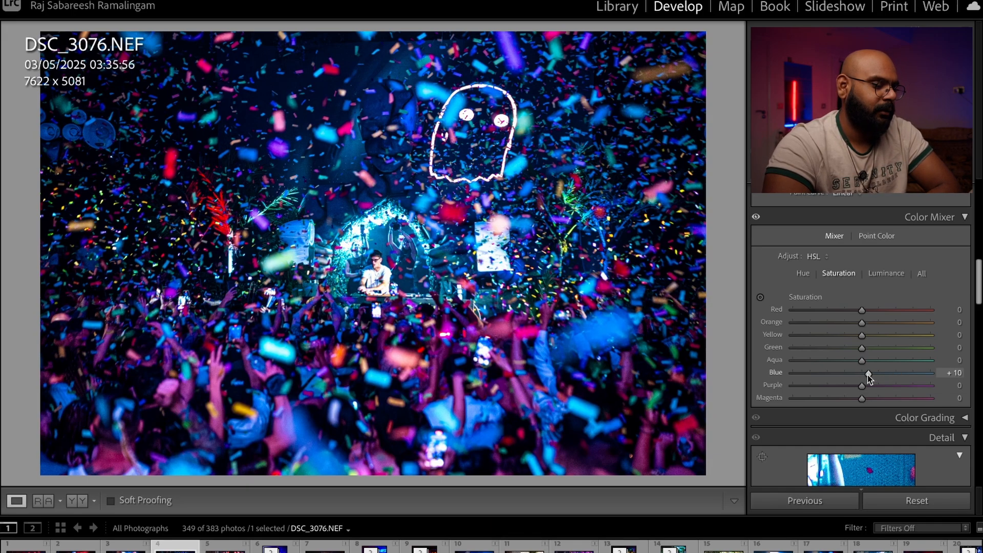
# - Try the Color Mixer's Blue luminance at +41, reset it, check the DJ up close, and set it to +10
pyautogui.click(881, 276)
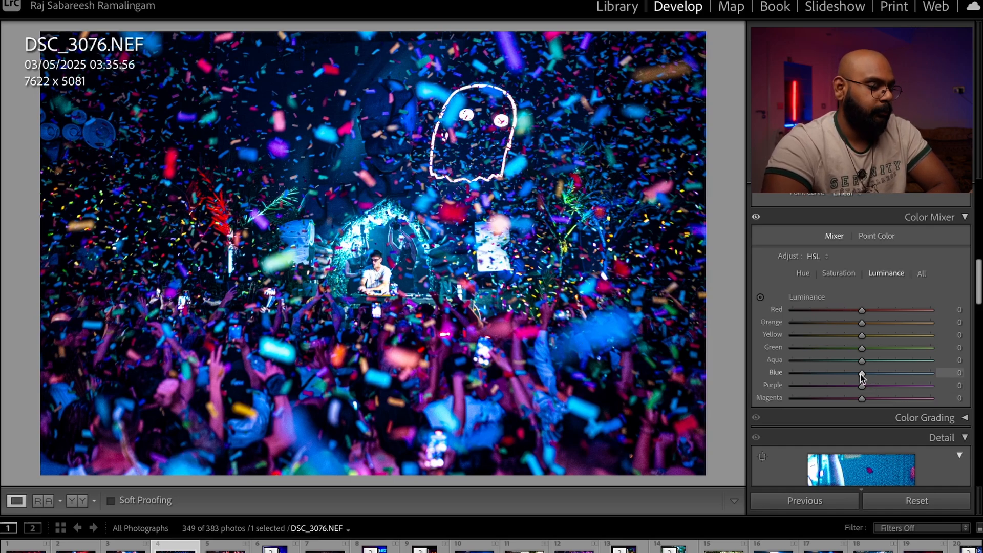
pyautogui.moveTo(860, 373); pyautogui.dragTo(889, 377)
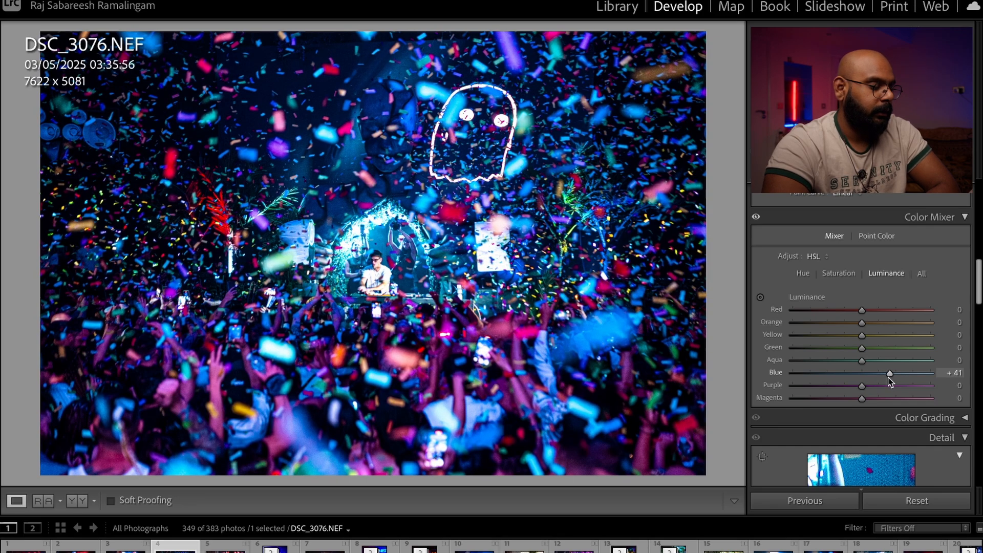
pyautogui.moveTo(890, 378); pyautogui.dragTo(888, 379)
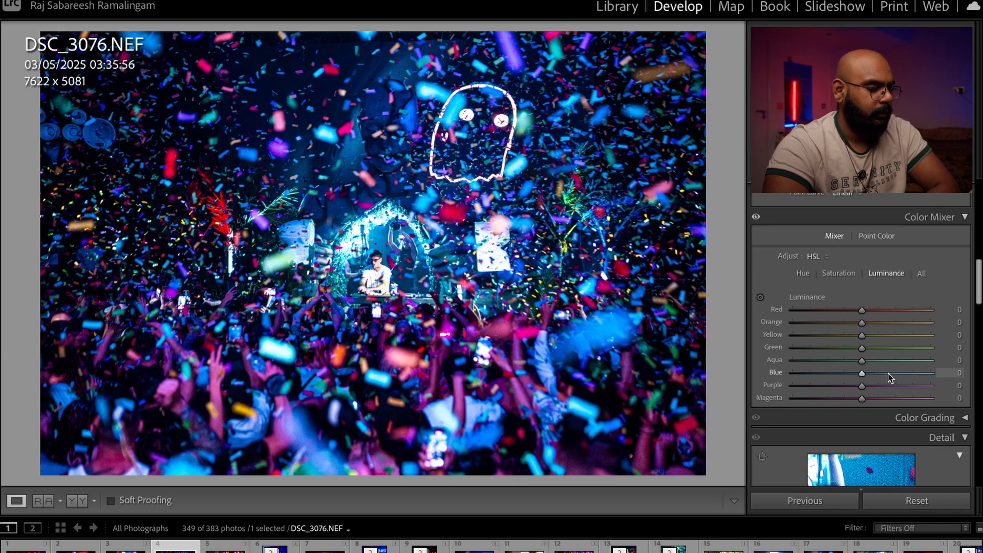
pyautogui.doubleClick(890, 378)
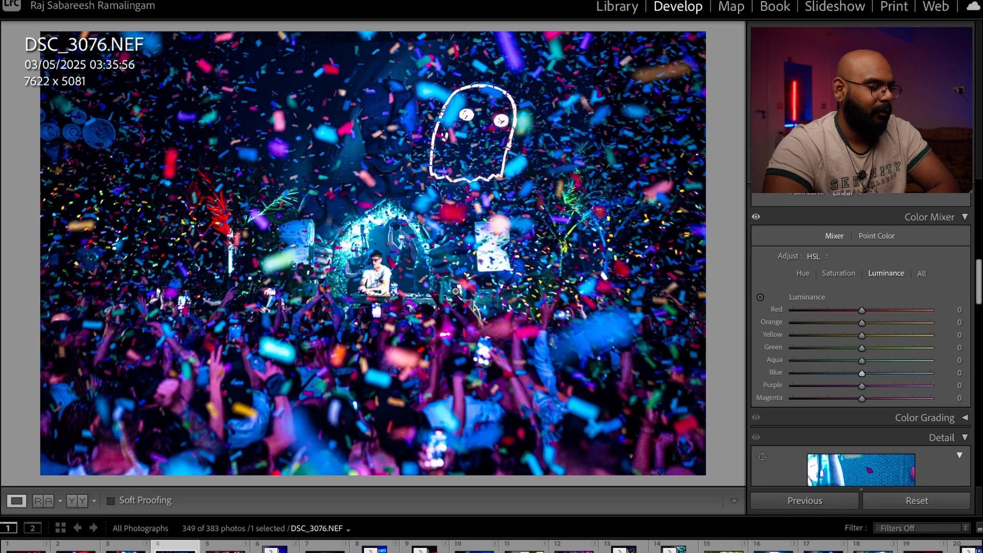
pyautogui.click(387, 280)
pyautogui.moveTo(862, 373); pyautogui.dragTo(891, 377)
pyautogui.doubleClick(889, 377)
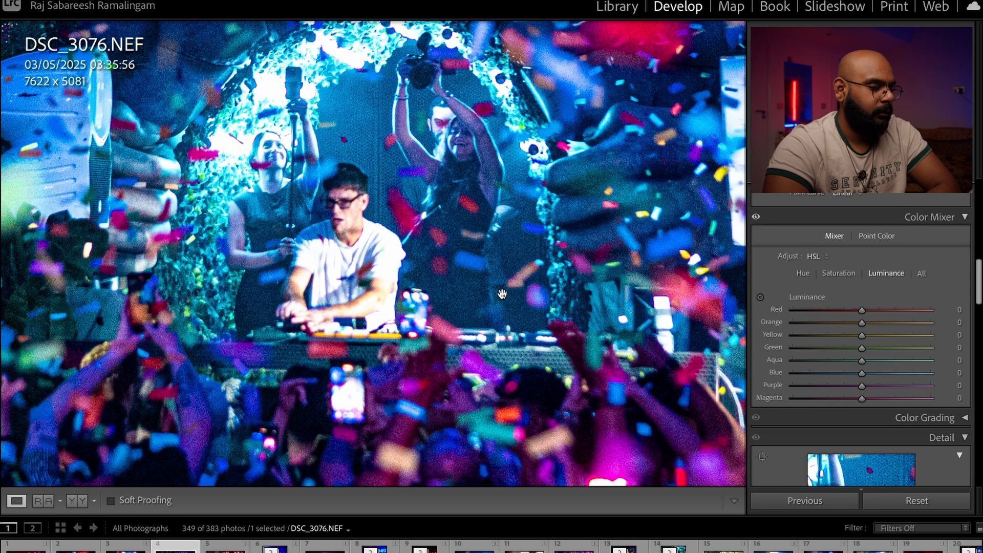
pyautogui.moveTo(667, 344); pyautogui.dragTo(614, 327)
pyautogui.click(615, 326)
pyautogui.moveTo(863, 374); pyautogui.dragTo(869, 376)
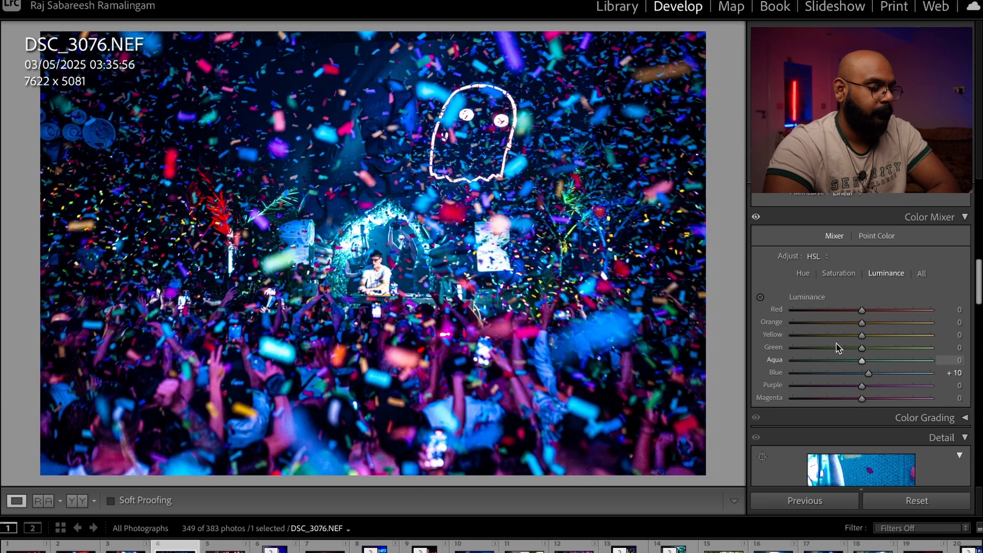
# - Set the Color Mixer's Orange saturation to +20 while viewing the DJ up close, and return to the fitted photo
pyautogui.click(834, 273)
pyautogui.click(384, 288)
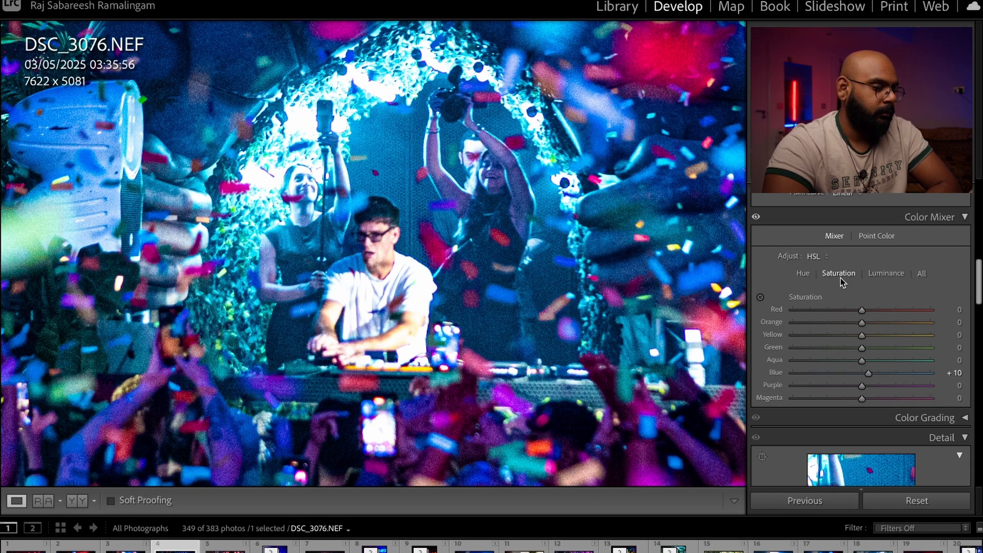
pyautogui.moveTo(862, 321); pyautogui.dragTo(875, 324)
pyautogui.click(646, 260)
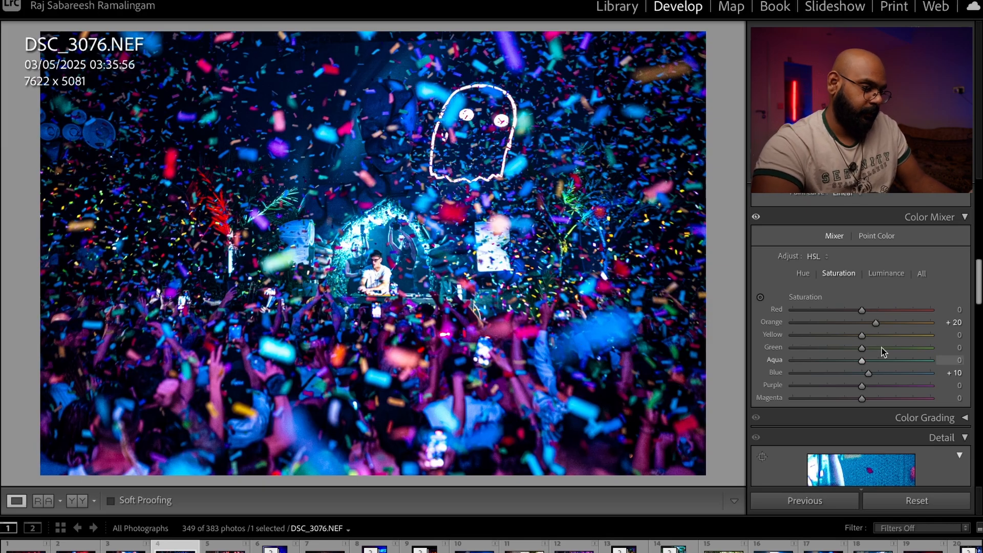
# - Set the Sharpening Amount to 150 in the Detail settings and view the DJ up close
pyautogui.scroll(-5, 860, 344)
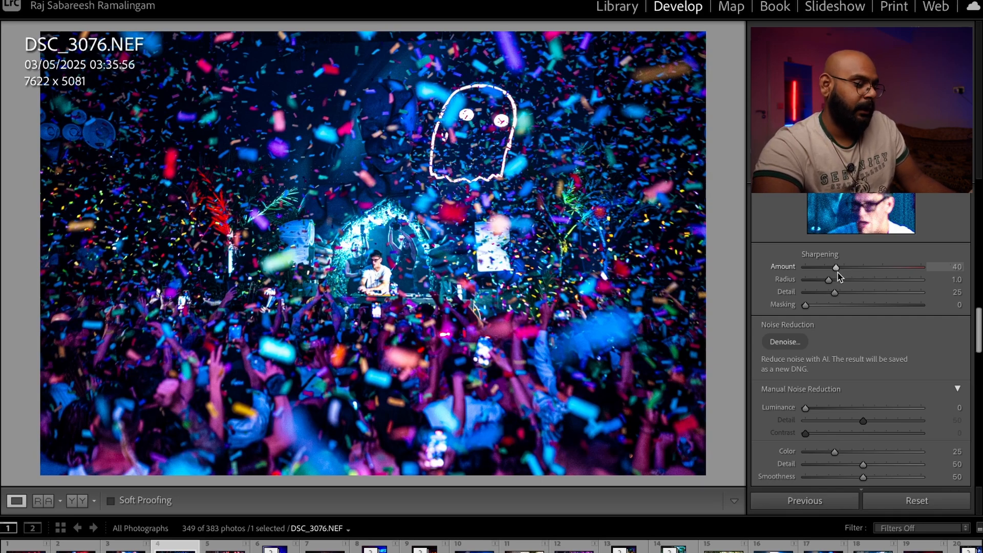
pyautogui.moveTo(836, 268); pyautogui.dragTo(978, 324)
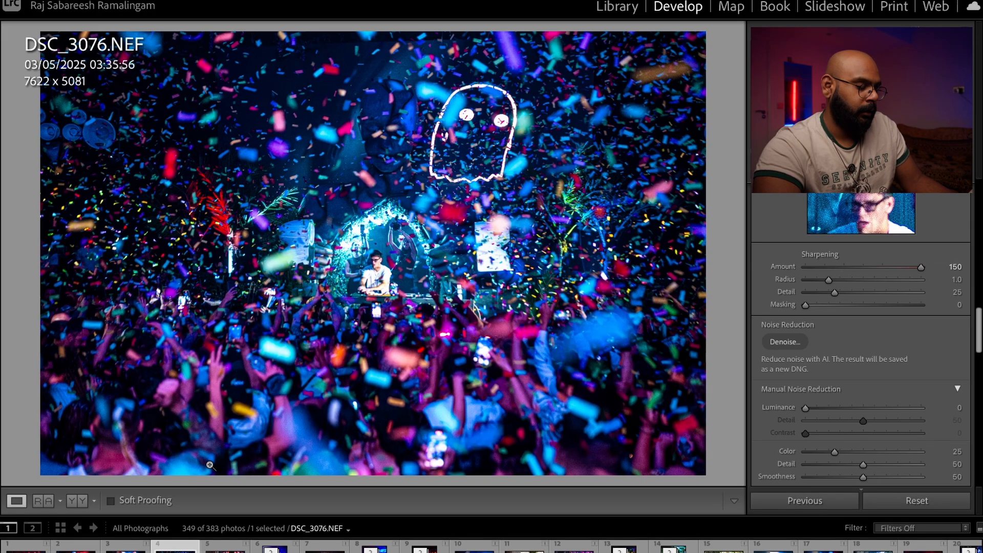
pyautogui.click(358, 274)
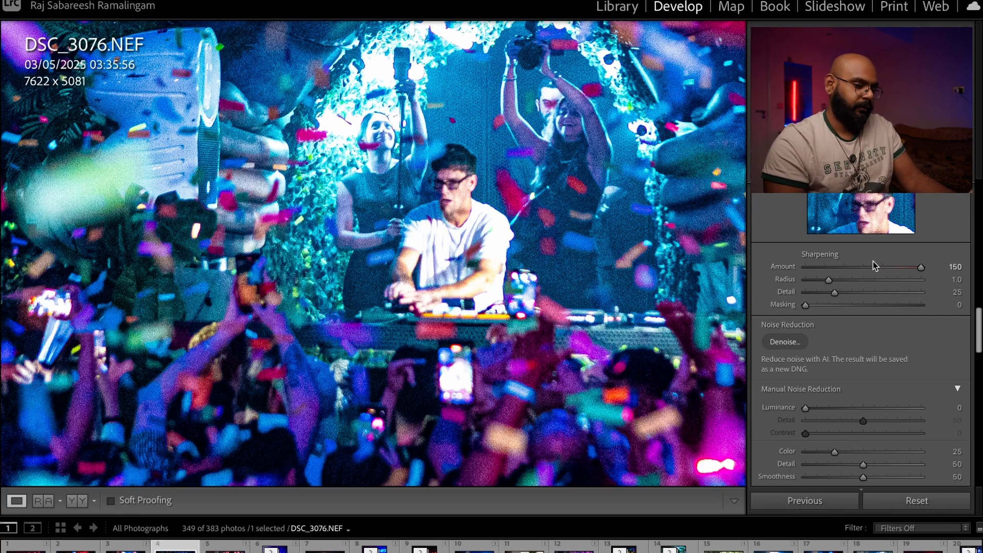
# - Set the Sharpening Masking to 92 using the black-and-white edge preview so only strong edges are sharpened
pyautogui.press('alt')
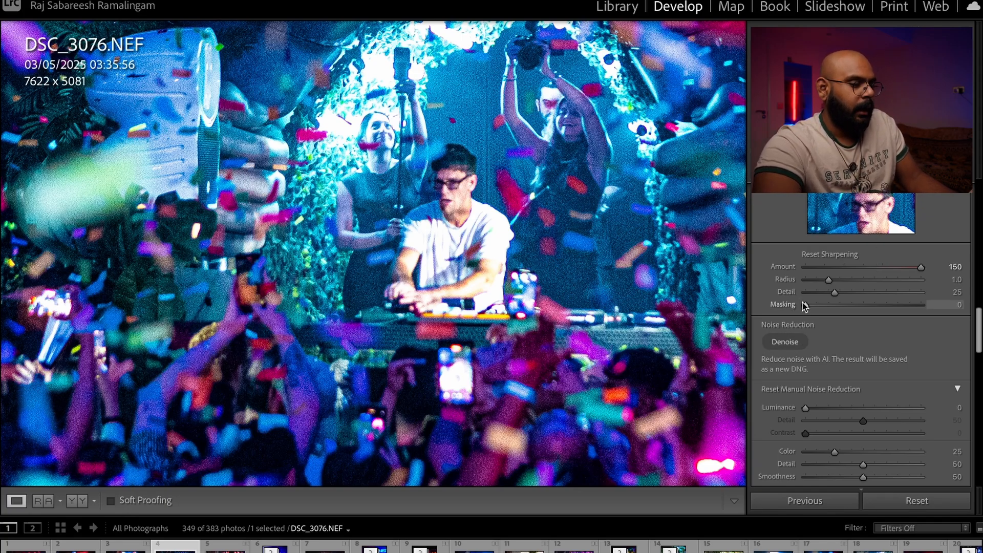
pyautogui.moveTo(808, 306); pyautogui.dragTo(919, 309)
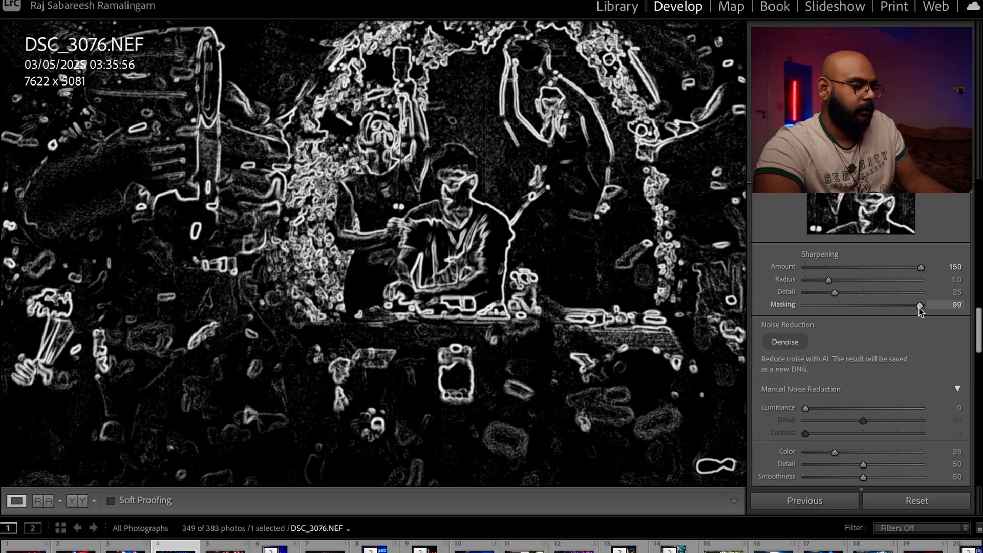
pyautogui.moveTo(919, 309)
pyautogui.mouseDown()
pyautogui.moveTo(888, 307)
pyautogui.moveTo(901, 308)
pyautogui.mouseUp()
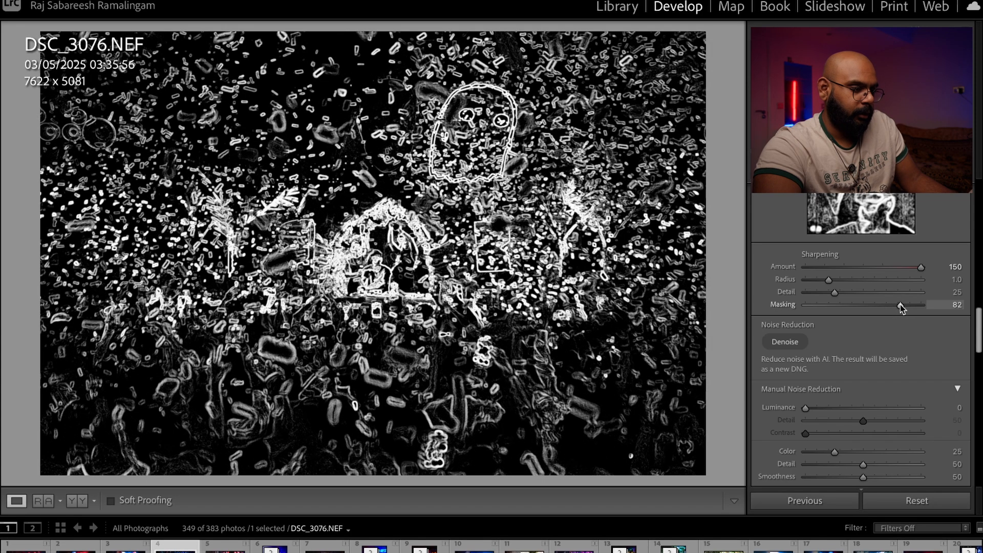
pyautogui.moveTo(900, 305); pyautogui.dragTo(909, 307)
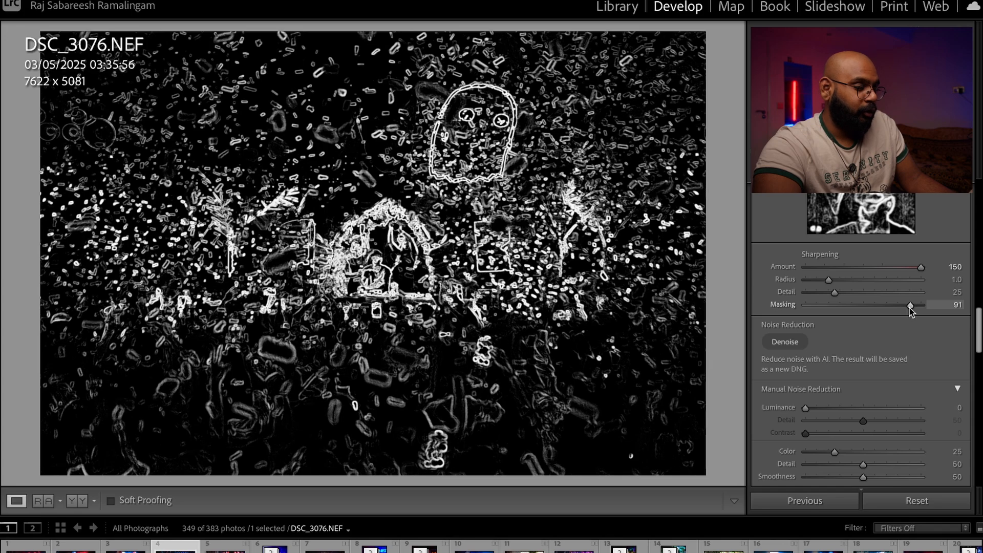
pyautogui.moveTo(911, 309); pyautogui.dragTo(912, 310)
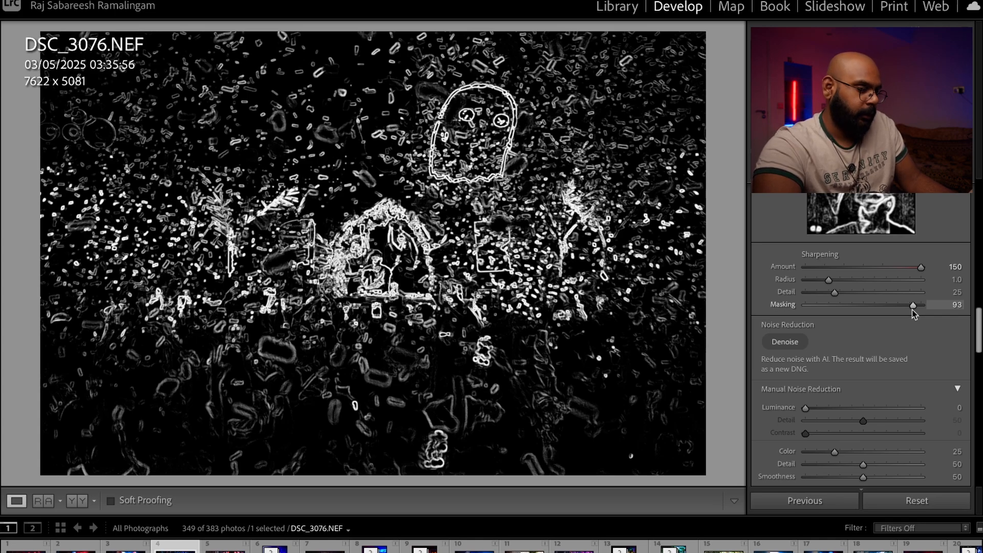
pyautogui.moveTo(913, 313); pyautogui.dragTo(912, 314)
# - Try the Sharpening Amount at 0 on the DJ close-up and on the fitted photo, undoing the change each time
pyautogui.click(376, 267)
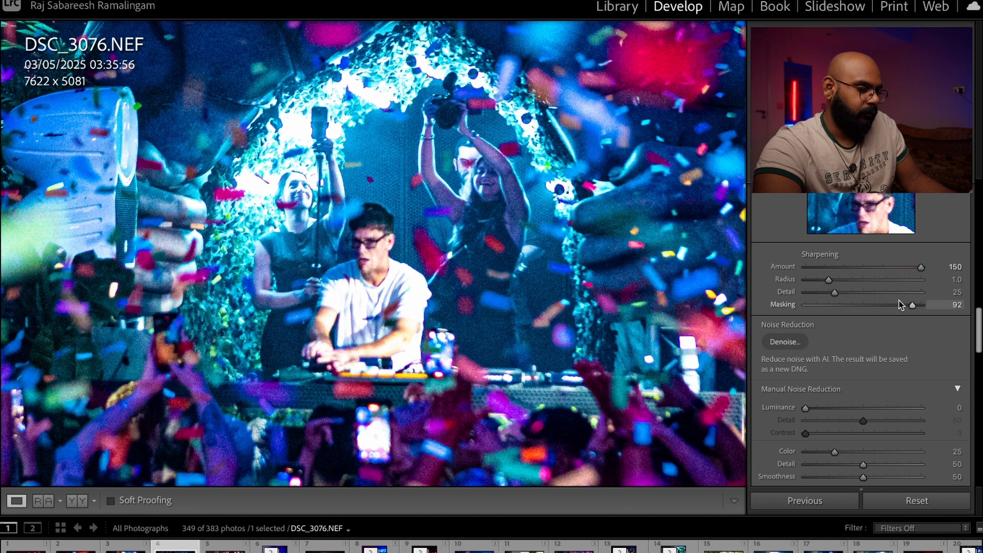
pyautogui.moveTo(923, 268); pyautogui.dragTo(798, 270)
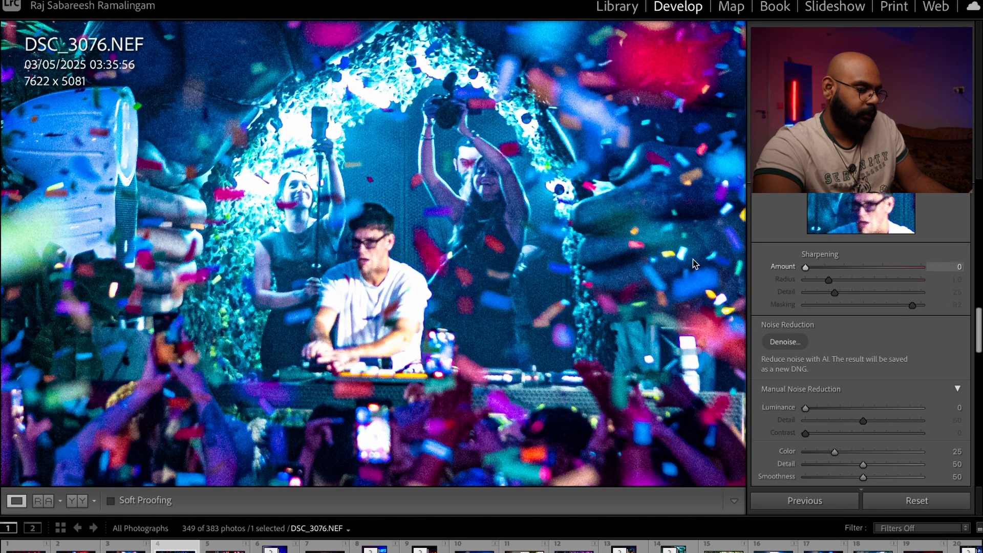
pyautogui.hotkey('ctrl', 'z')
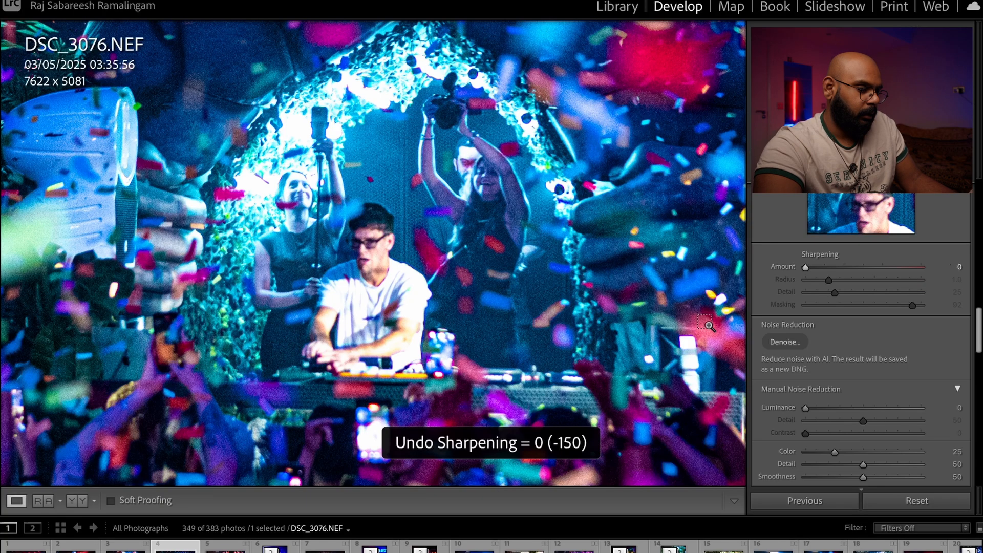
pyautogui.click(708, 323)
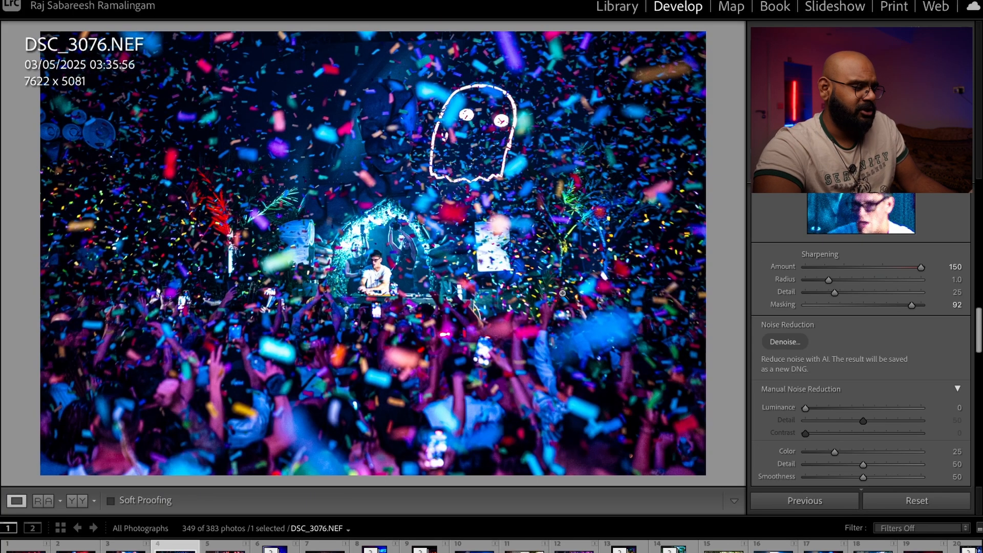
pyautogui.moveTo(921, 268); pyautogui.dragTo(801, 269)
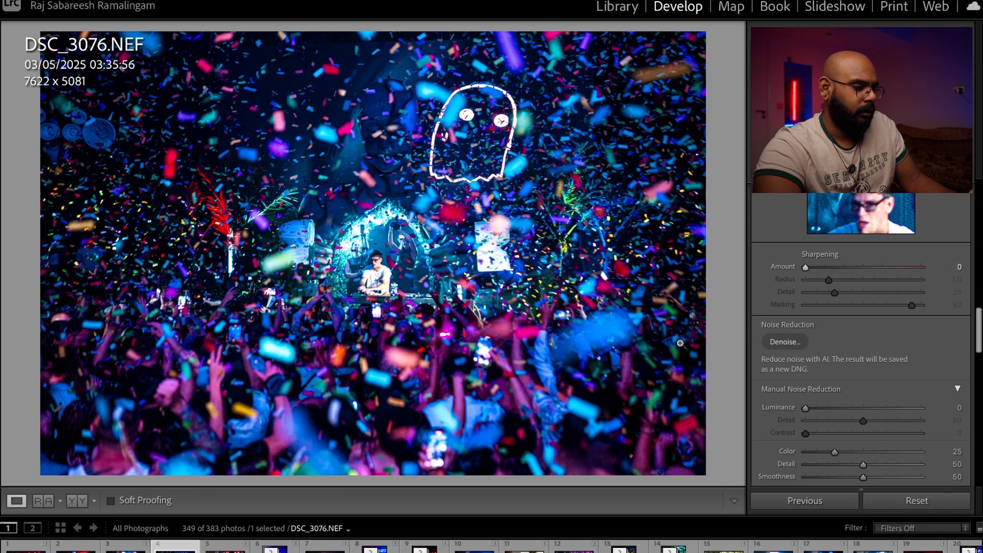
pyautogui.hotkey('ctrl', 'z')
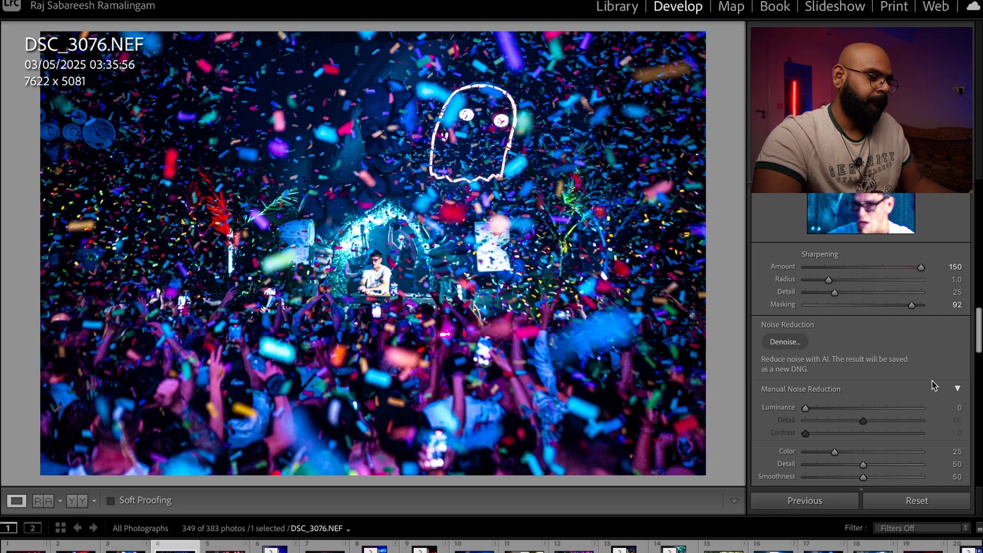
# - Turn on Remove Chromatic Aberration and keep lens profile corrections enabled after comparing the photo with them off and on
pyautogui.scroll(-3, 888, 385)
pyautogui.scroll(-9, 887, 385)
pyautogui.click(838, 259)
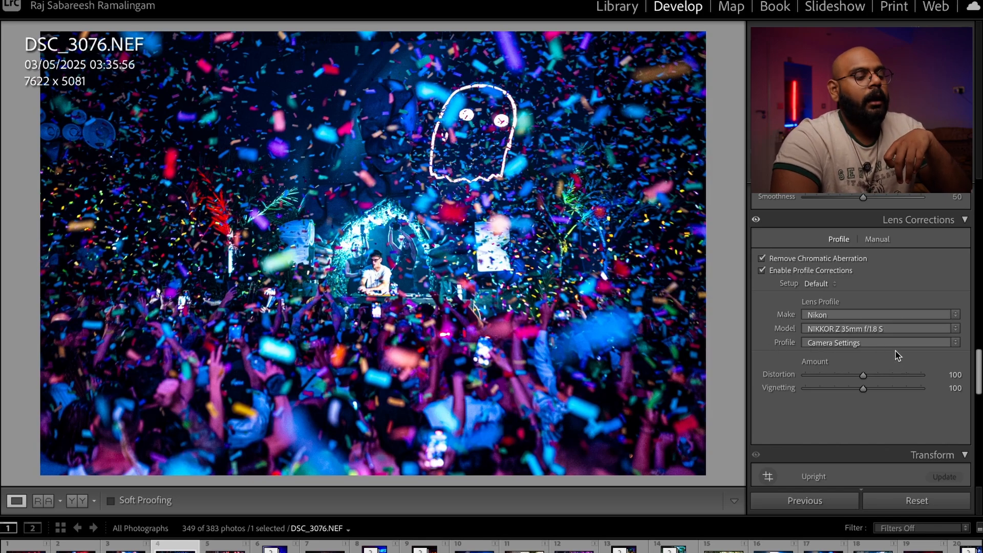
pyautogui.click(762, 272)
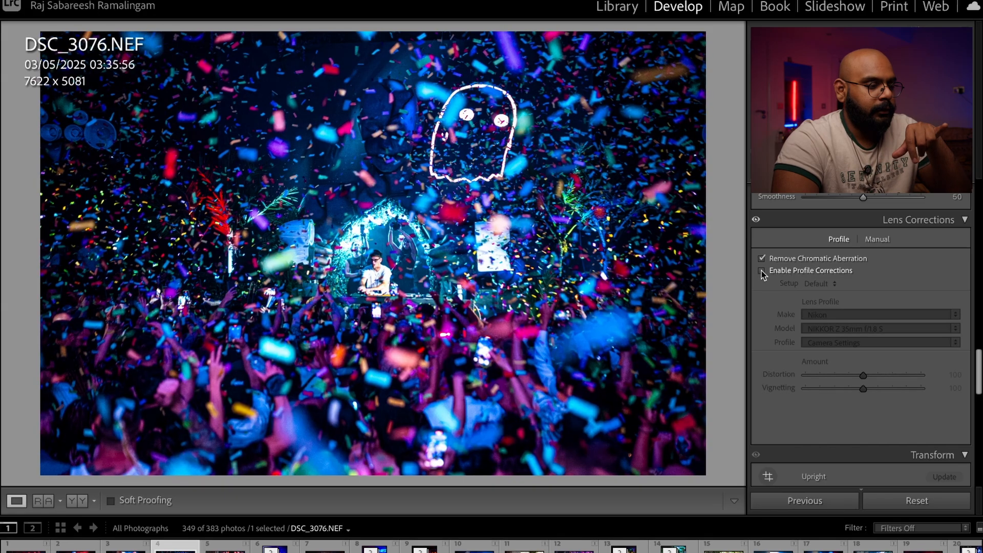
pyautogui.click(763, 271)
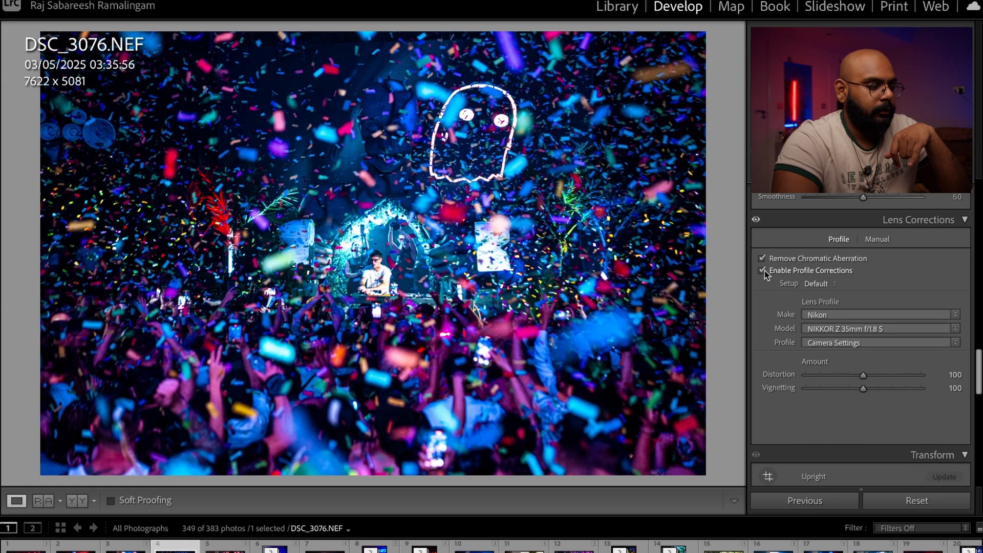
pyautogui.scroll(-5, 915, 333)
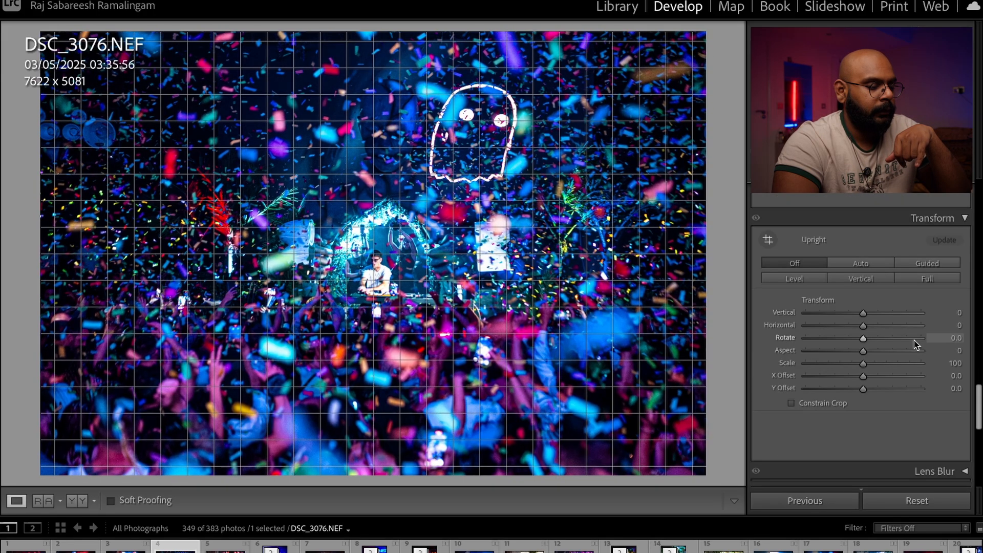
# - Review the edited confetti photo in a full-screen preview and inspect the DJ up close
pyautogui.scroll(-3, 914, 340)
pyautogui.scroll(10, 901, 333)
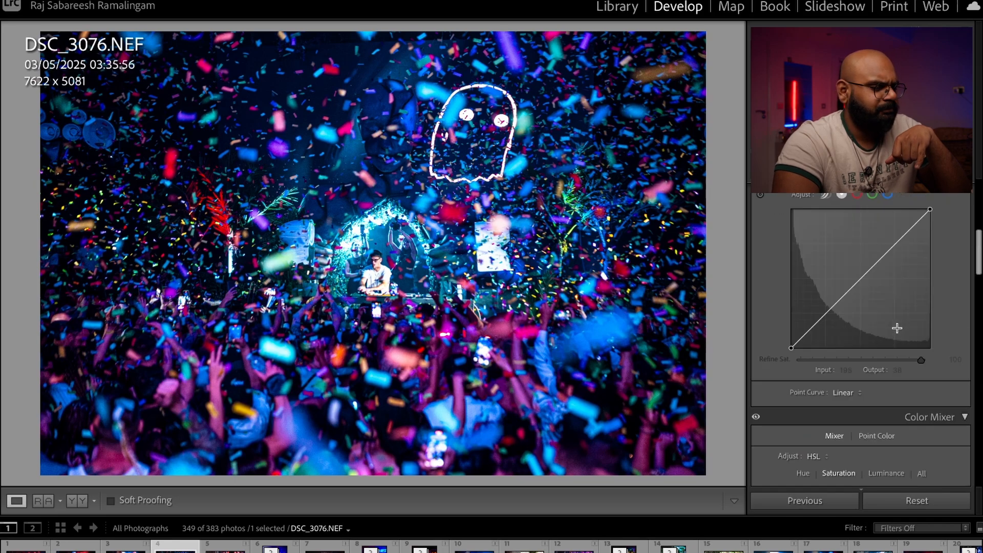
pyautogui.scroll(5, 897, 330)
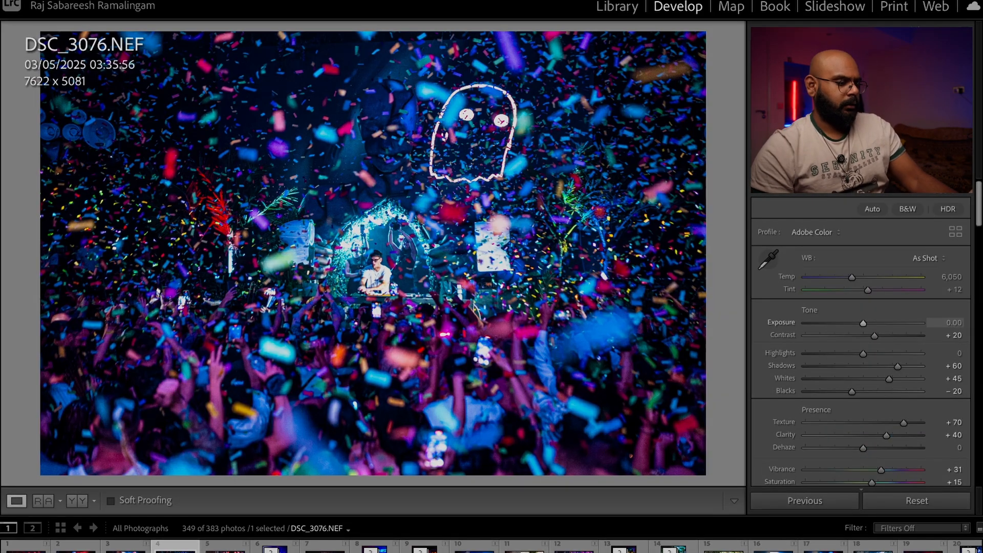
pyautogui.press('f')
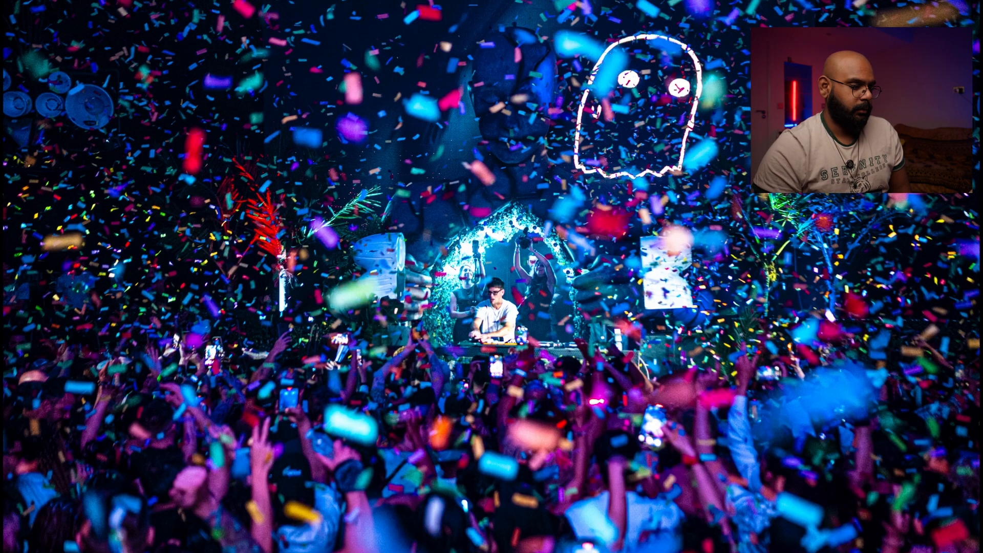
pyautogui.press('f')
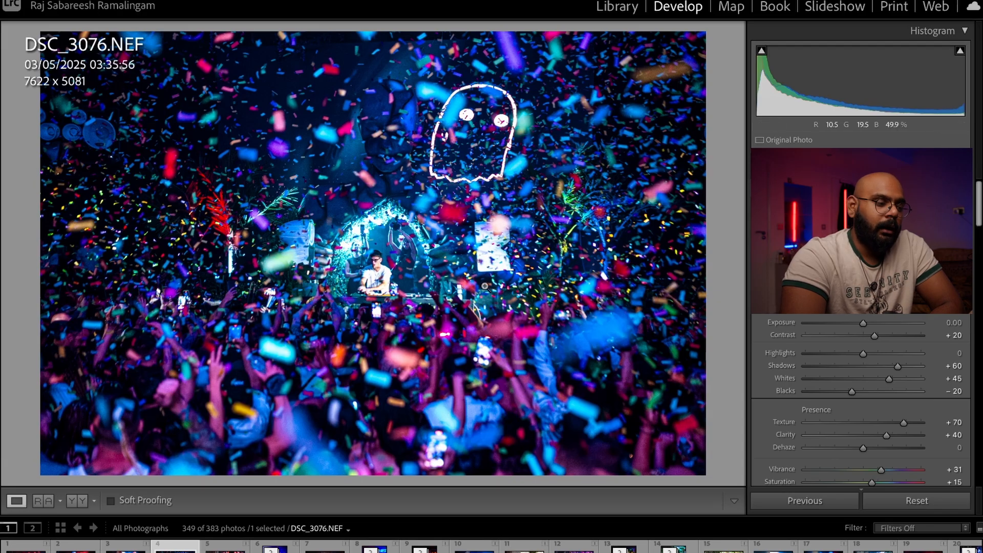
pyautogui.click(370, 277)
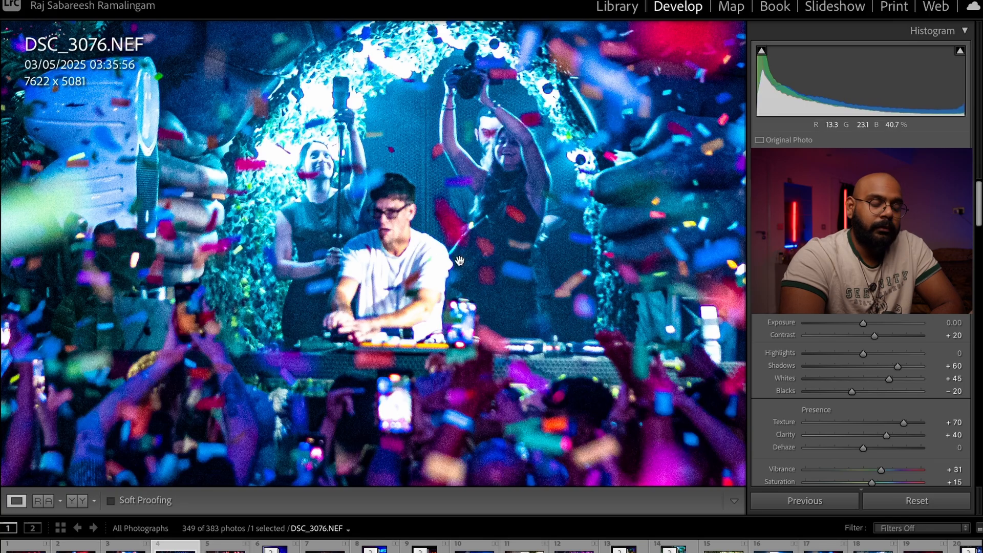
pyautogui.click(438, 291)
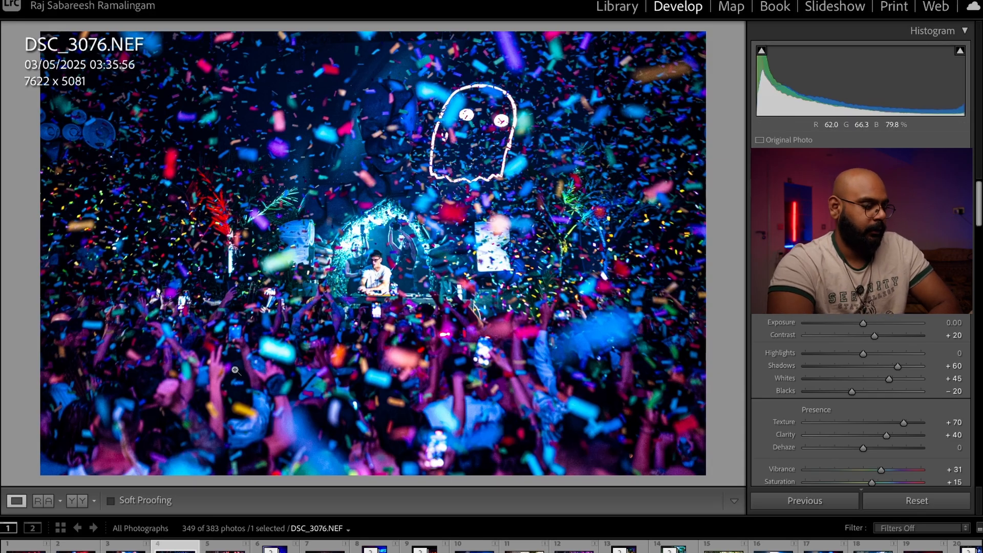
# - Compare the photo before and after editing side by side, fitted and on the DJ close-up, and return to the single view
pyautogui.click(72, 502)
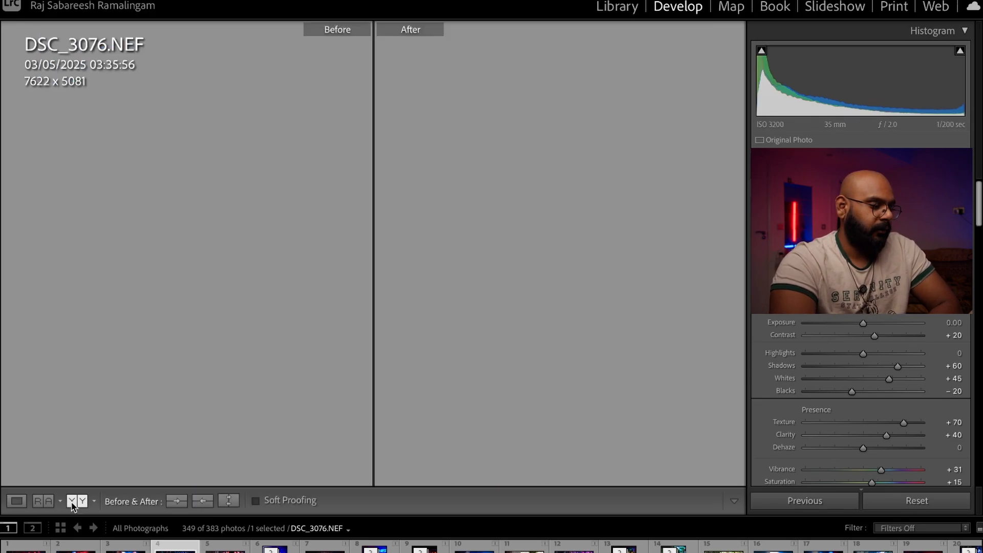
pyautogui.click(188, 266)
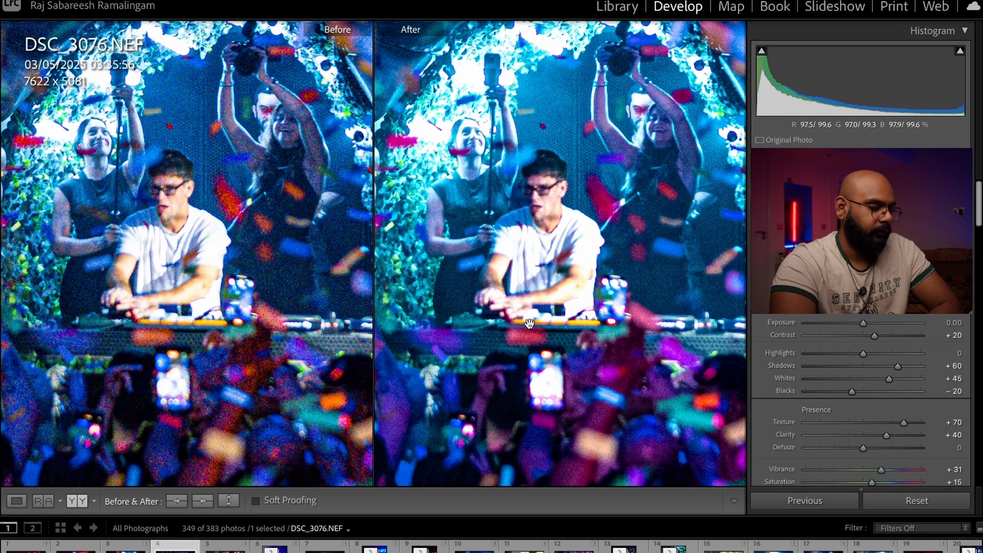
pyautogui.click(123, 320)
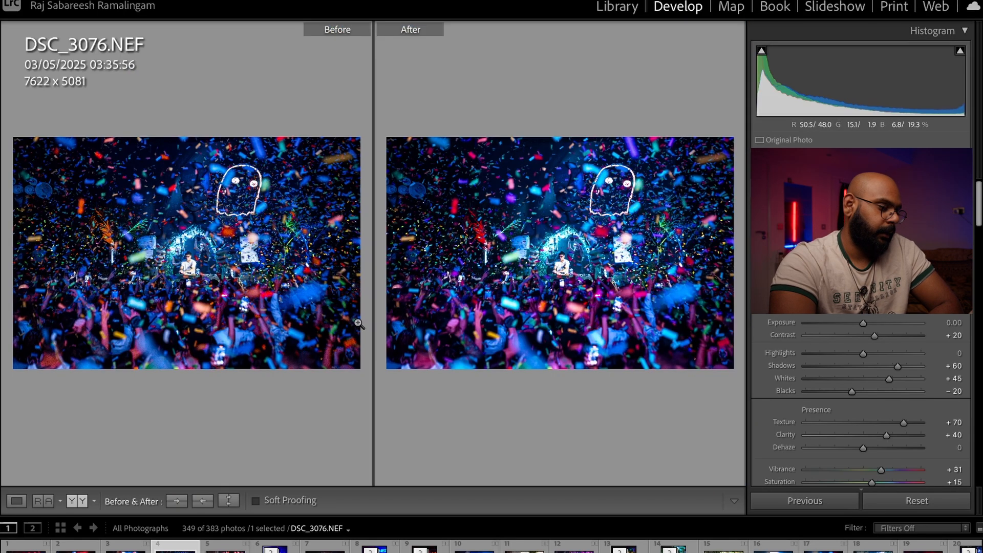
pyautogui.click(227, 347)
pyautogui.click(228, 352)
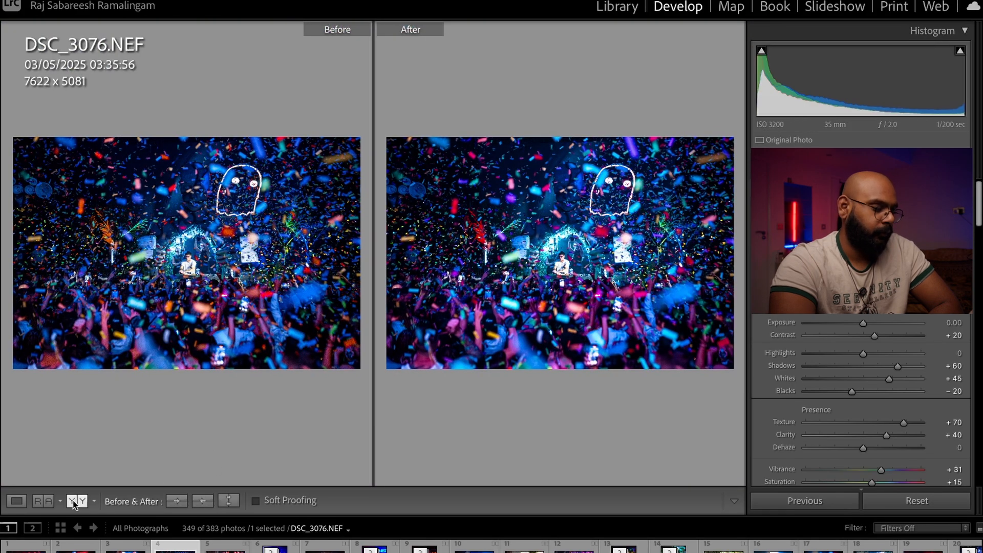
pyautogui.click(43, 501)
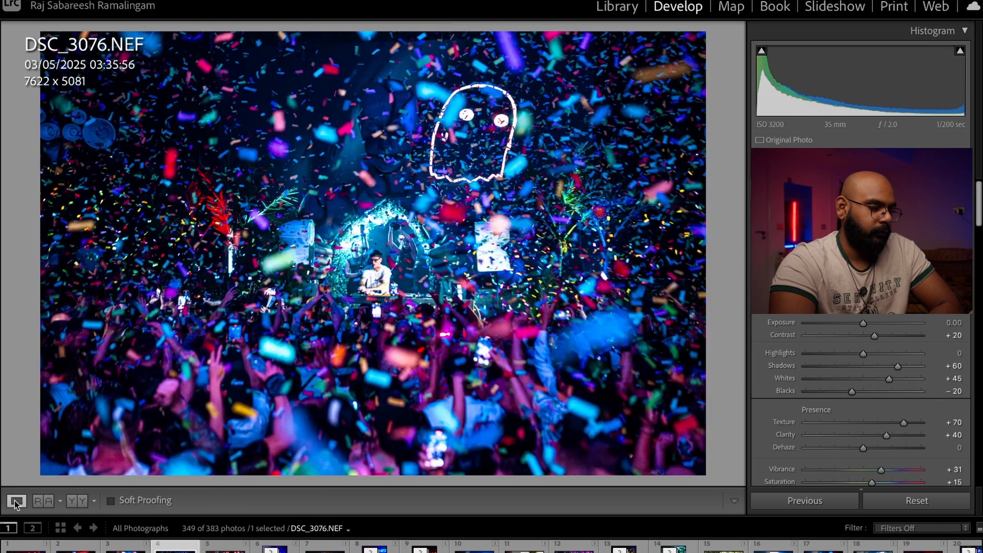
pyautogui.click(15, 501)
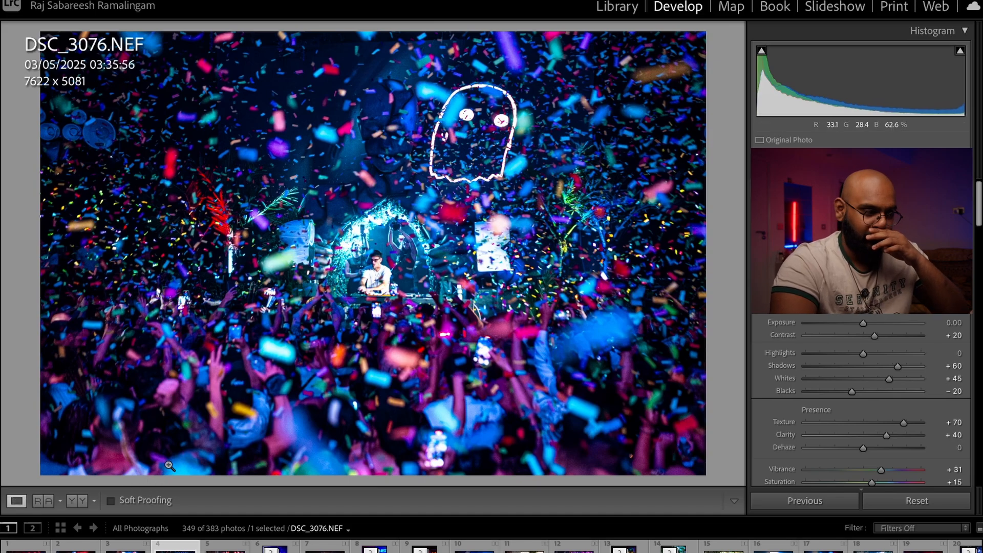
# - Set Blue to -41 in the Color Mixer and check the color shift on the DJ close-up
pyautogui.scroll(-5, 860, 399)
pyautogui.scroll(-5, 867, 416)
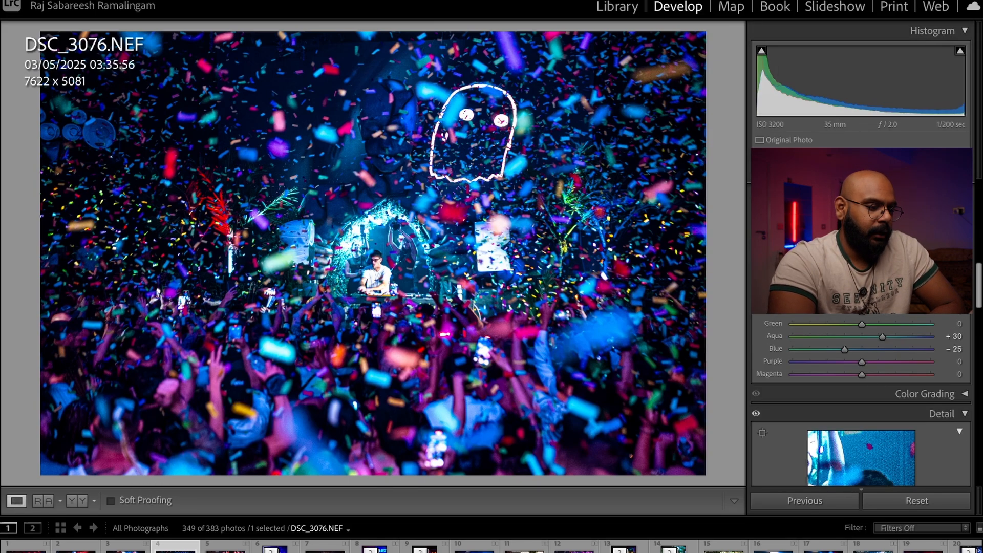
pyautogui.moveTo(845, 348); pyautogui.dragTo(836, 348)
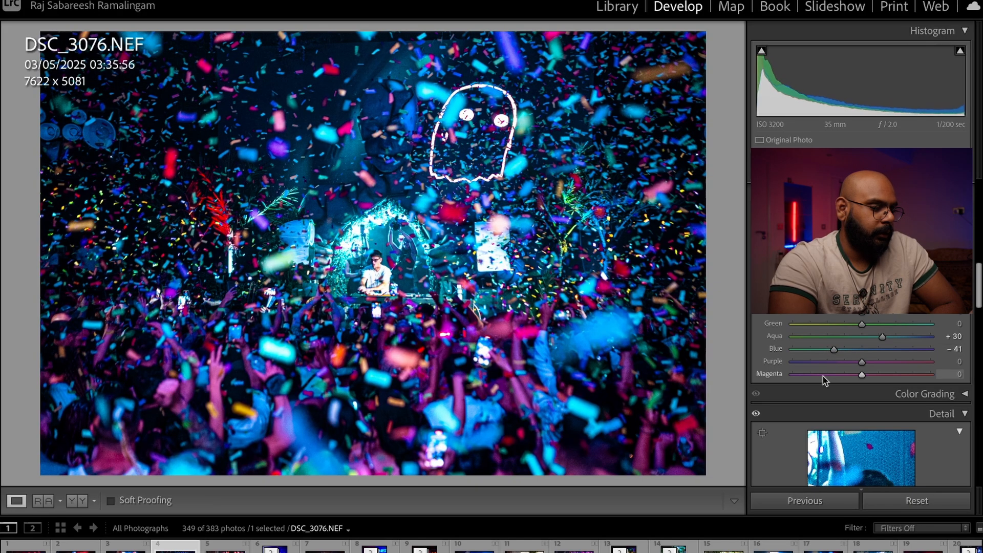
pyautogui.click(358, 271)
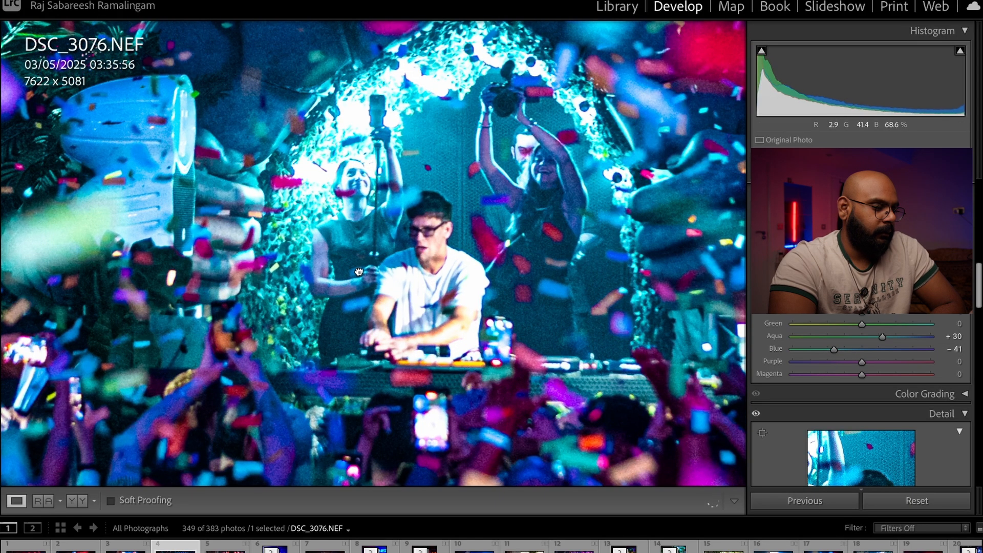
pyautogui.click(358, 271)
# - Compare the original with the version containing the new Blue adjustment side by side, ending in the single-photo view
pyautogui.click(77, 500)
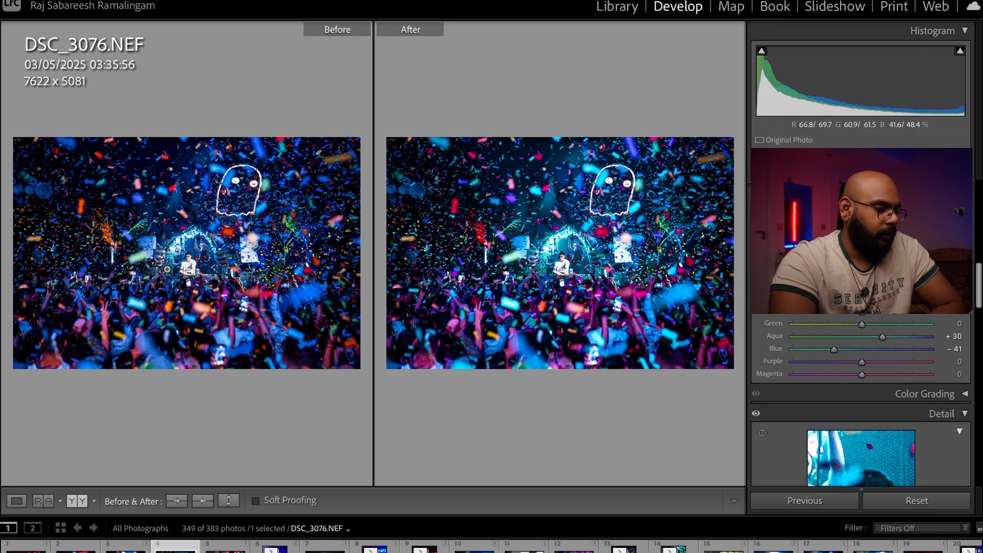
pyautogui.click(169, 270)
pyautogui.click(187, 271)
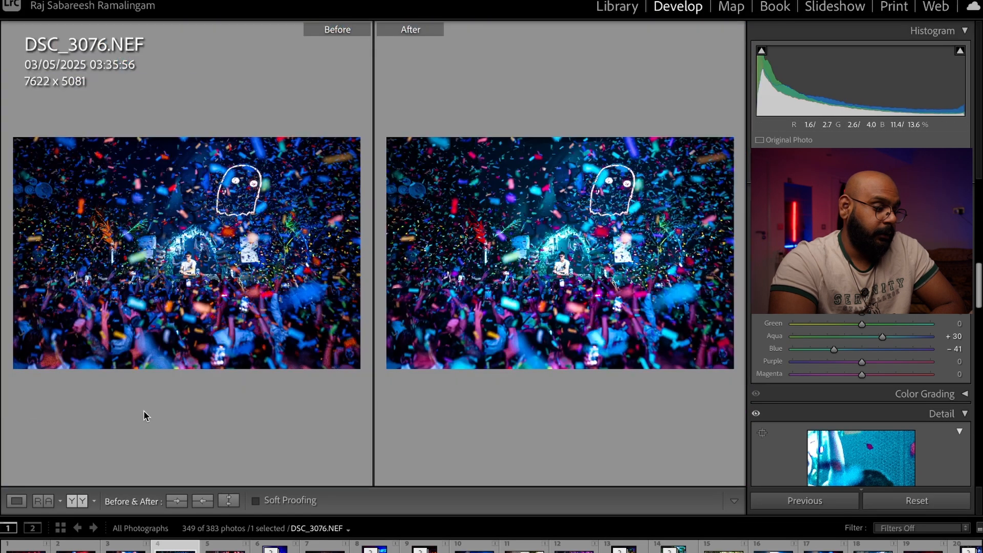
pyautogui.click(17, 496)
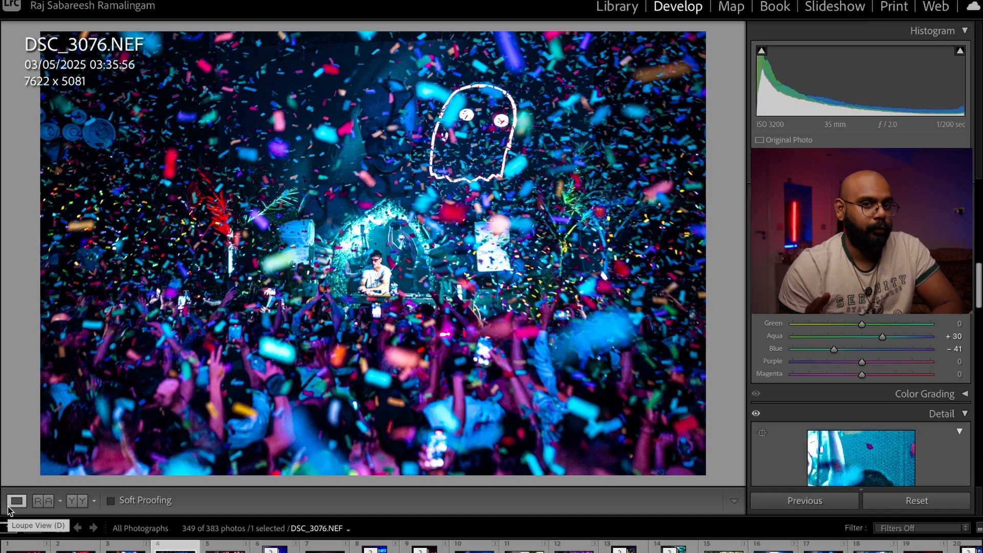
pyautogui.click(77, 501)
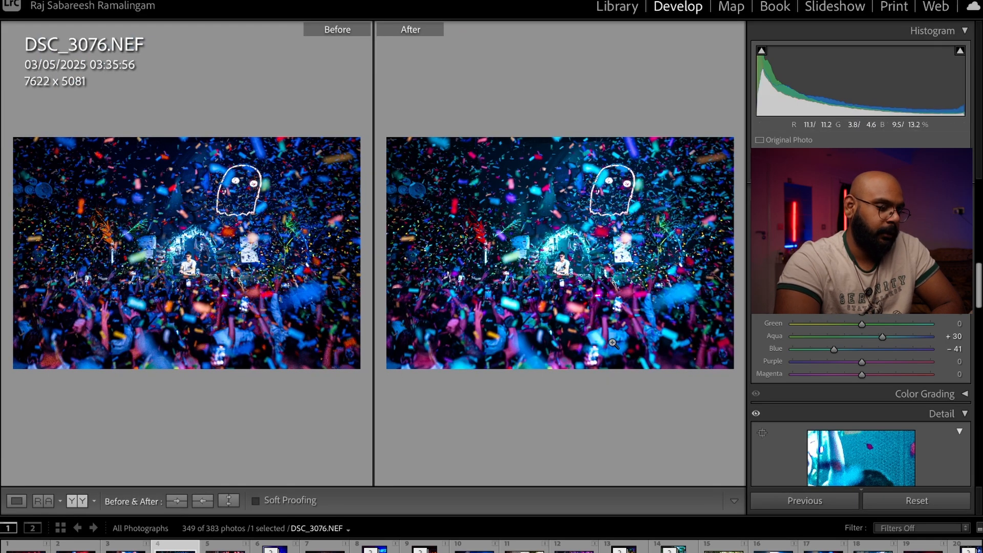
pyautogui.click(16, 503)
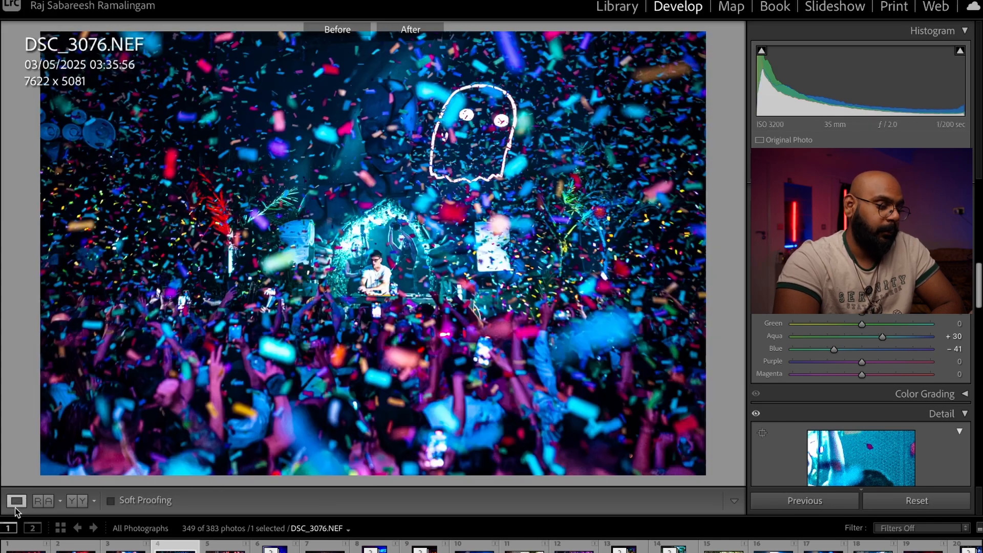